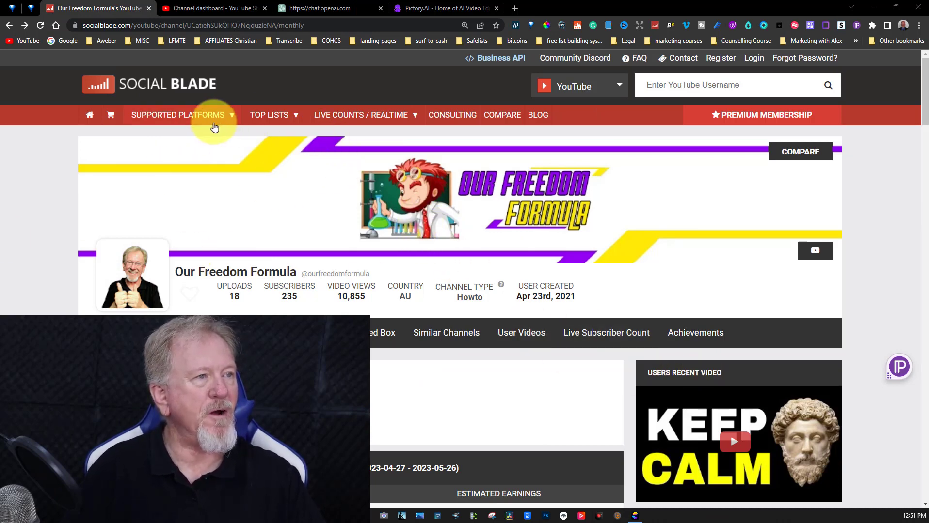
click(40, 25)
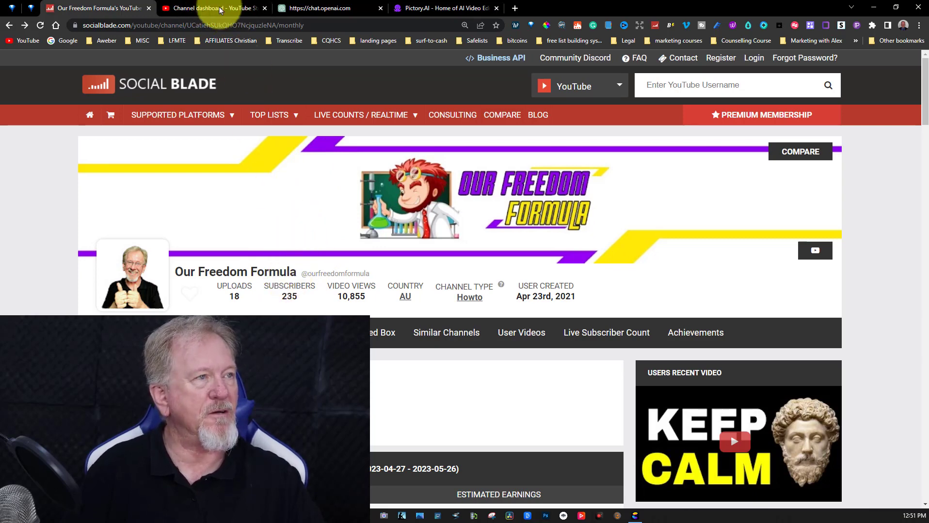
click(209, 9)
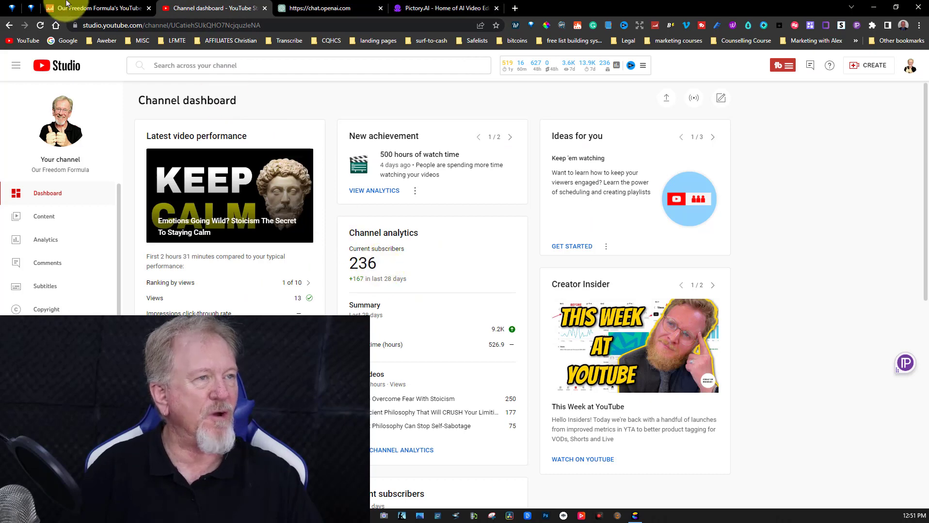
click(88, 14)
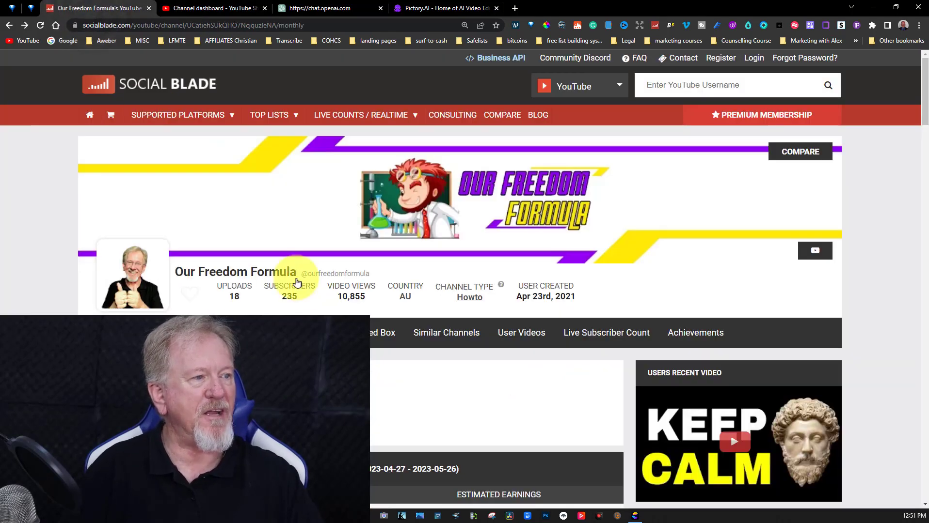
scroll(310, 260, down, 3)
scroll(307, 252, down, 2)
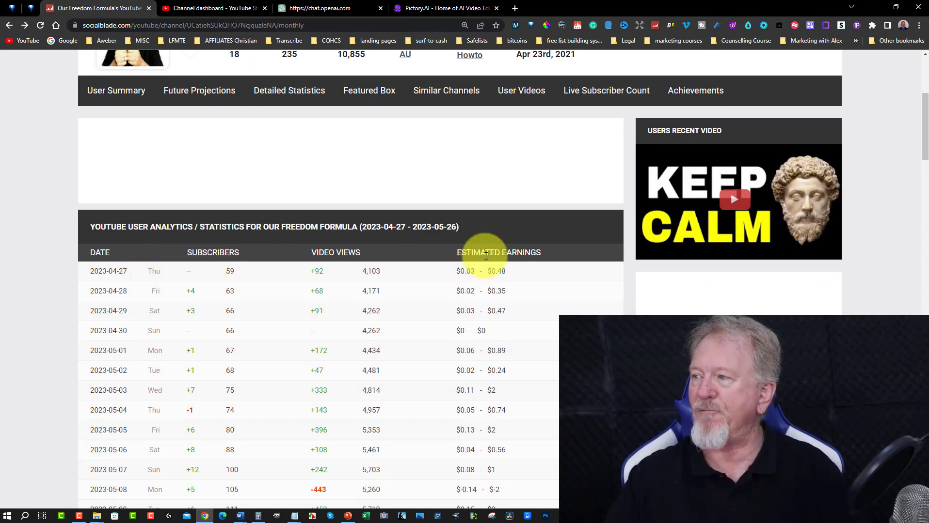
scroll(488, 245, up, 5)
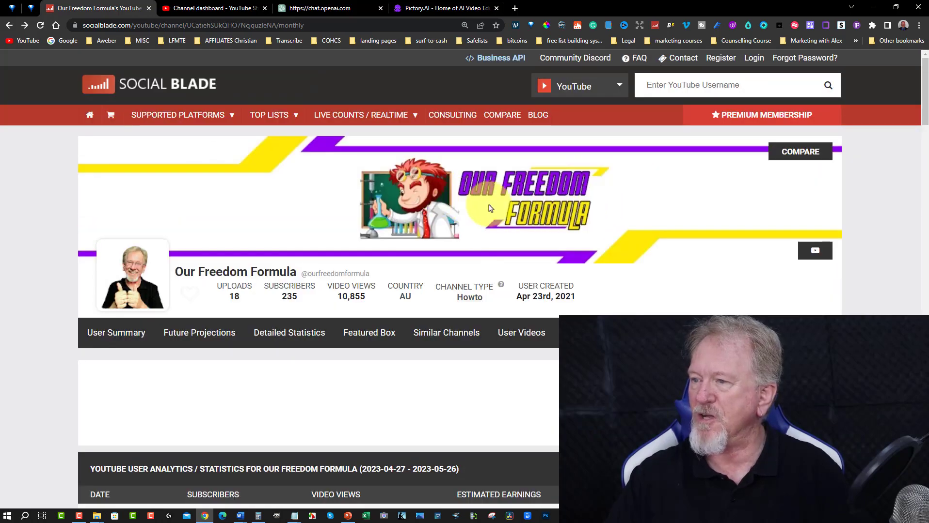
scroll(489, 208, down, 7)
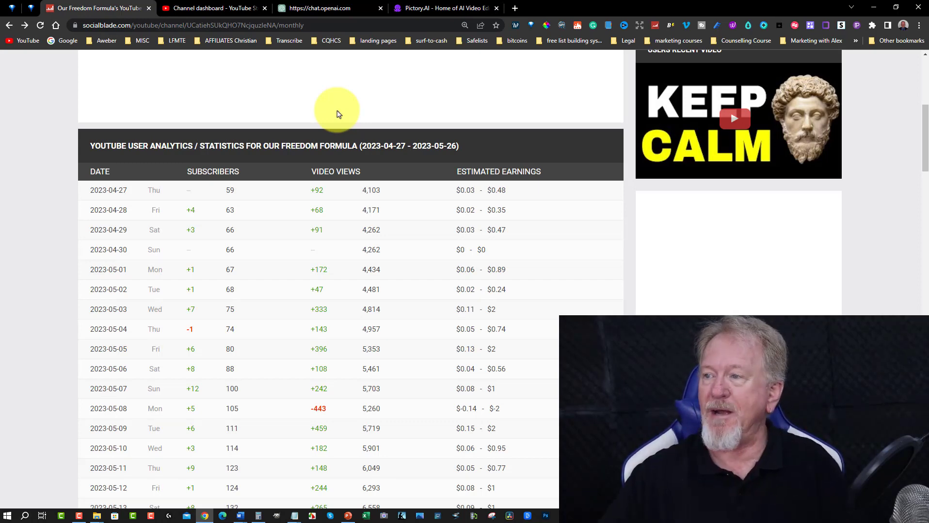
Highlight the starting date 2023-04-27 with 59 subscribers, then the 160 subscribers on 2023-05-19.
scroll(315, 170, down, 2)
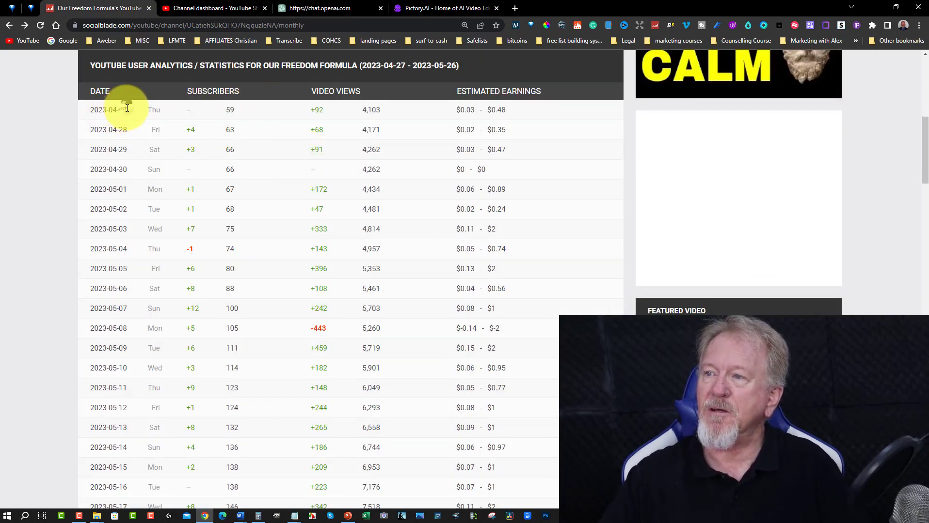
drag(125, 108, 91, 108)
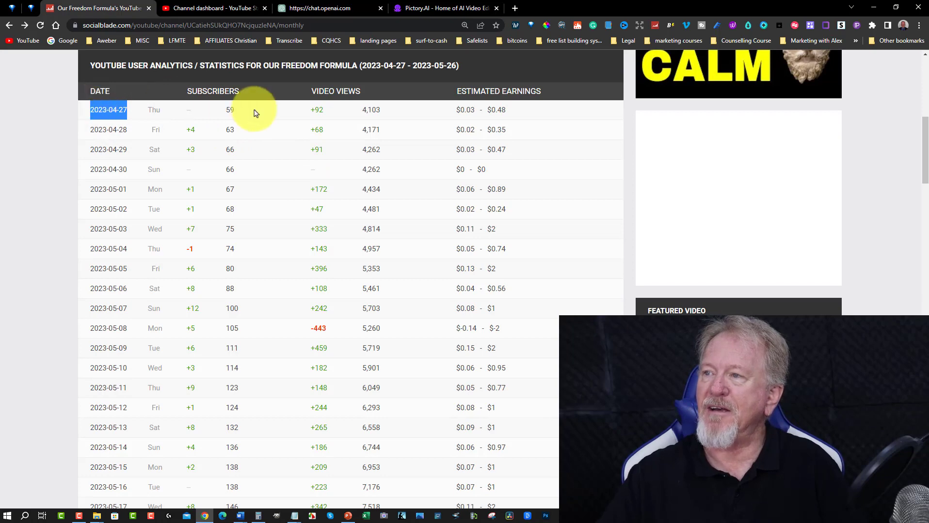
drag(228, 108, 250, 113)
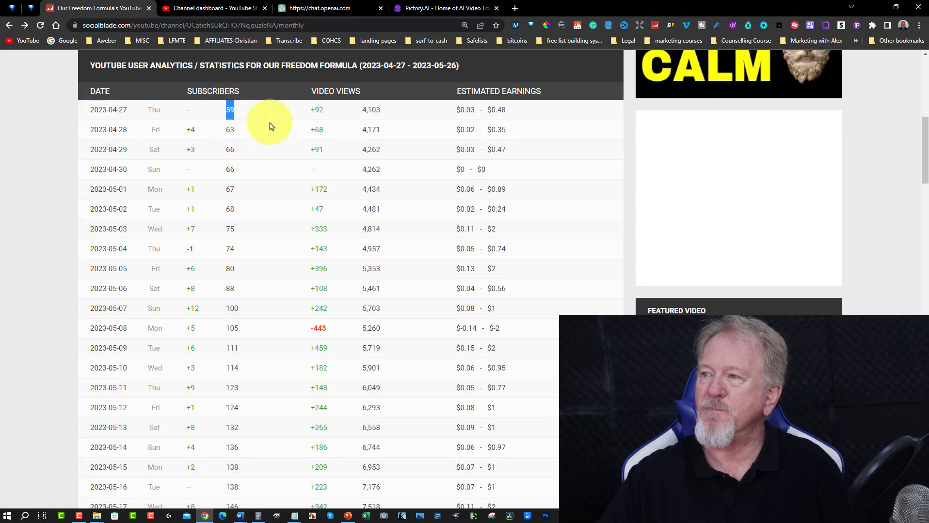
scroll(269, 125, down, 5)
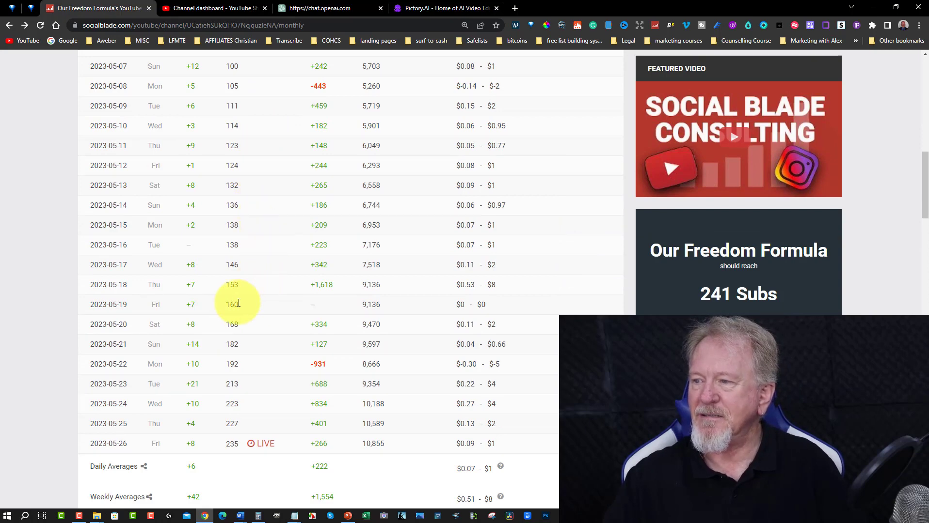
double_click(231, 304)
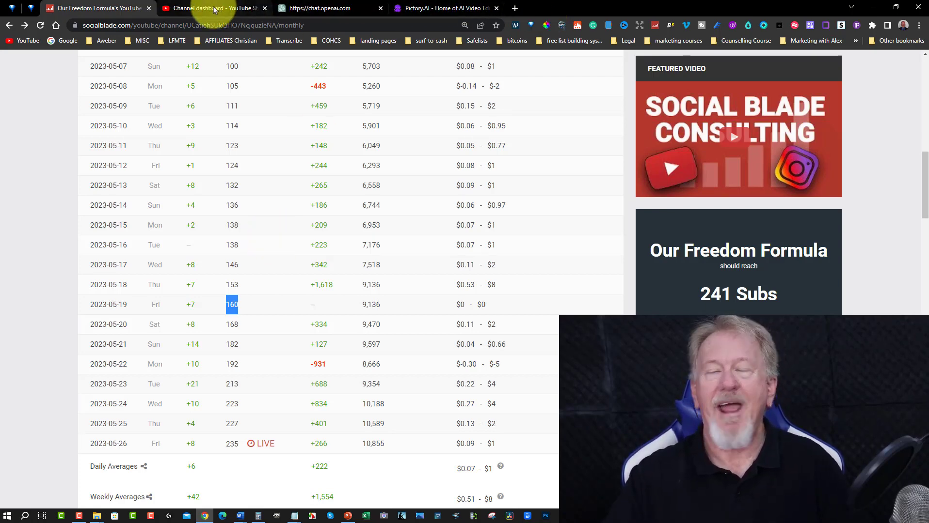
mouse_move(214, 9)
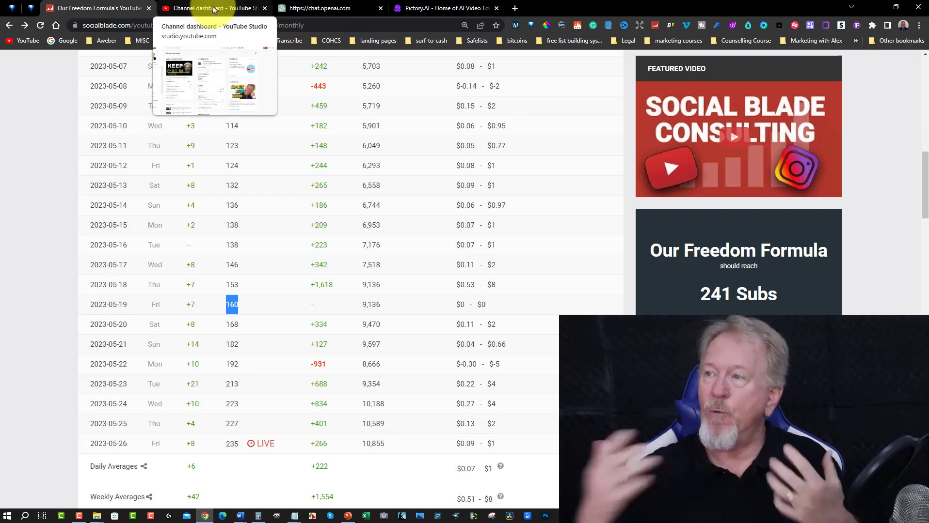
In YouTube Studio, show the Content list of uploaded videos with their views, comments and likes.
click(213, 9)
mouse_move(323, 7)
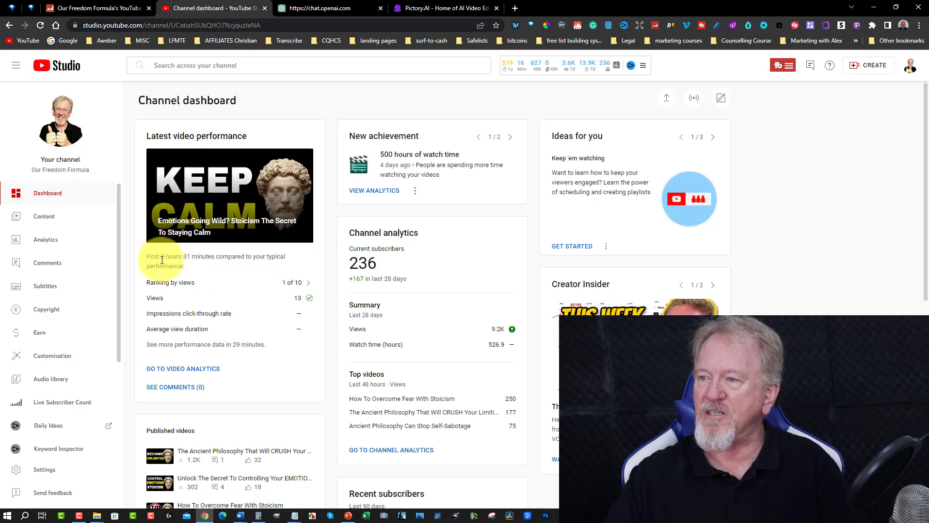
mouse_move(307, 289)
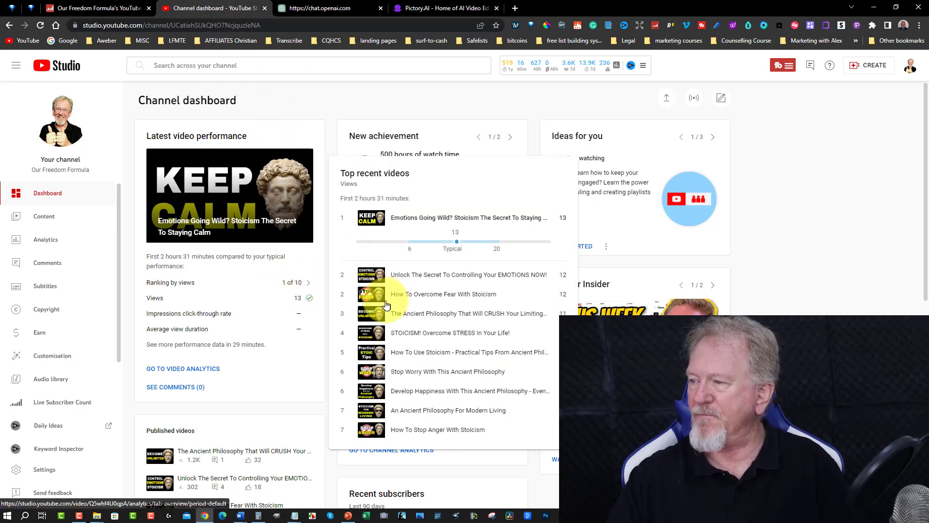
click(42, 219)
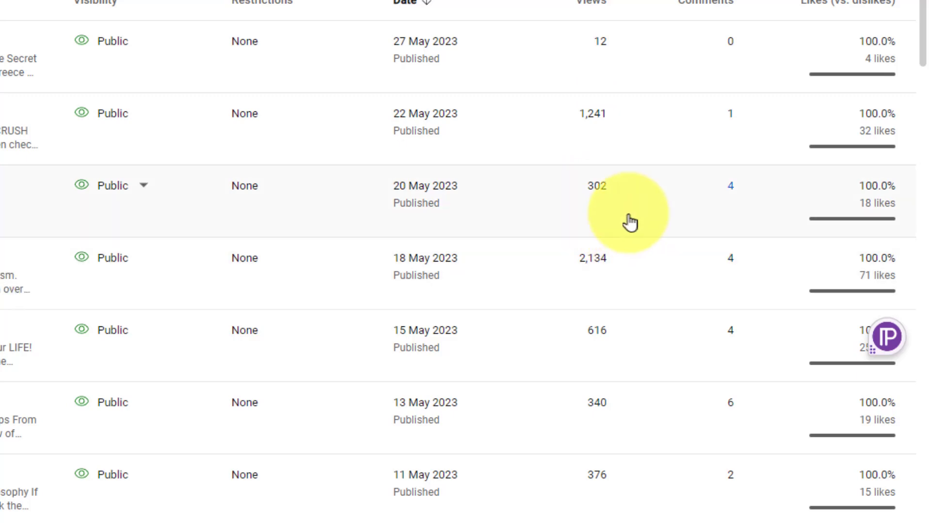
scroll(630, 221, down, 3)
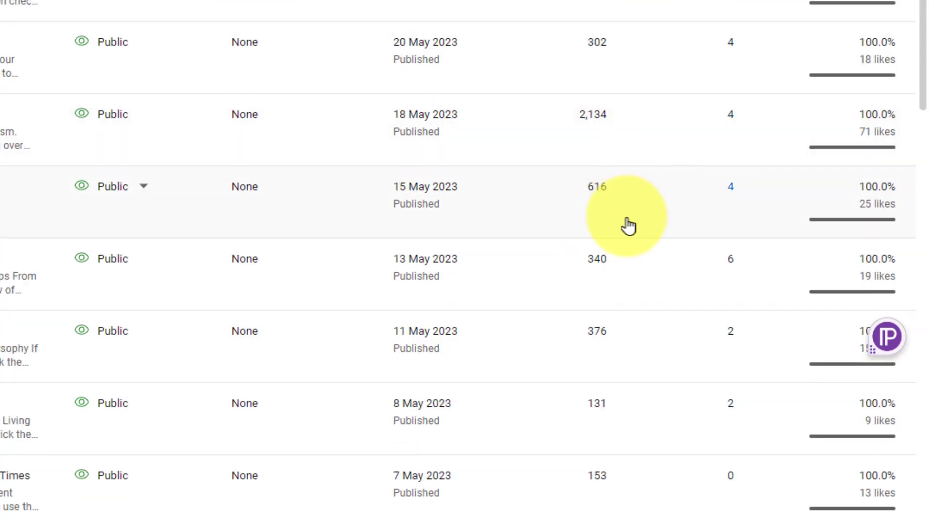
scroll(630, 271, down, 1)
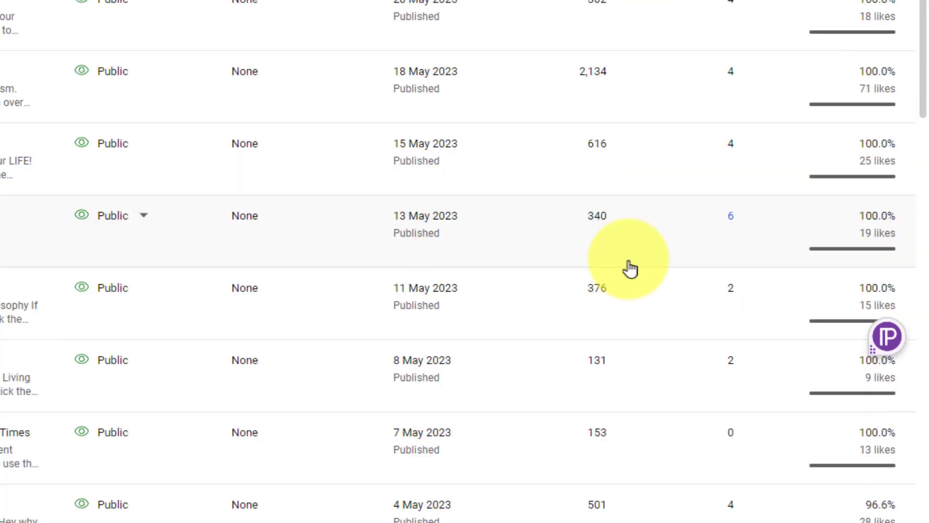
scroll(640, 233, down, 2)
scroll(630, 204, down, 3)
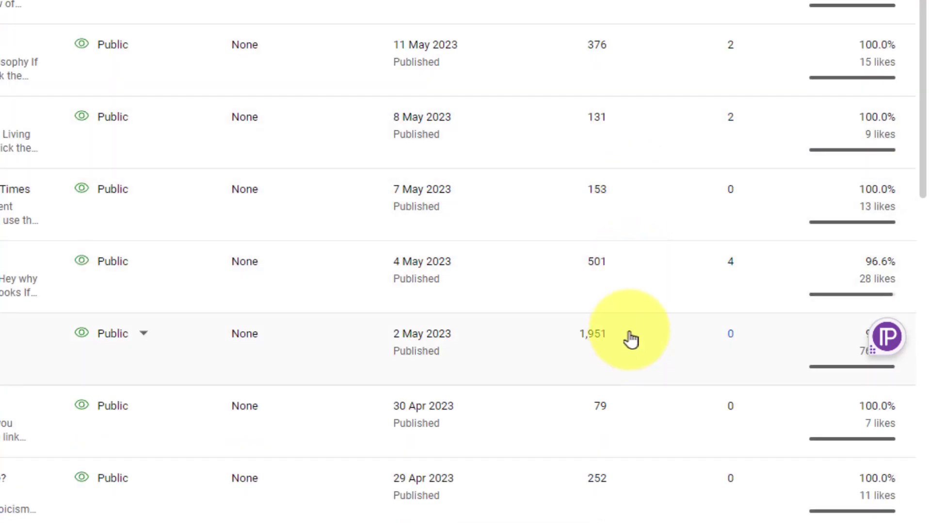
scroll(630, 340, down, 3)
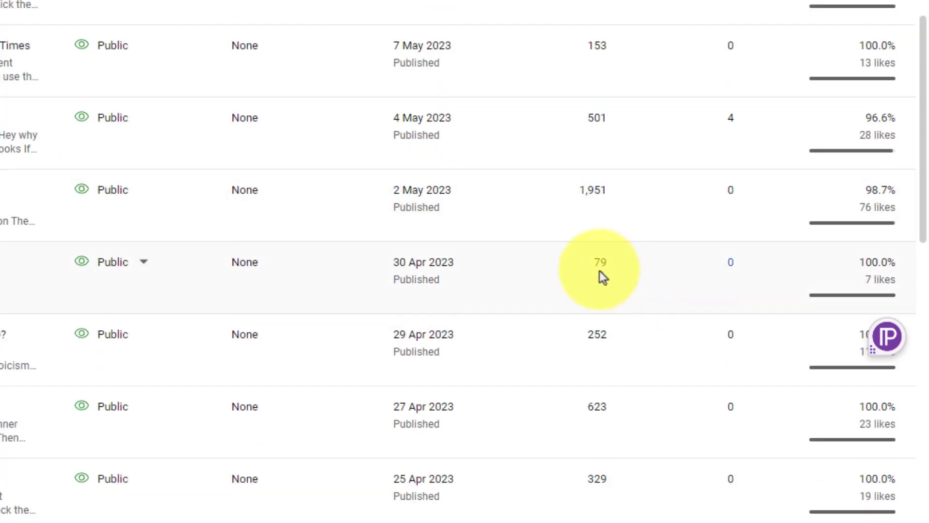
scroll(655, 218, down, 3)
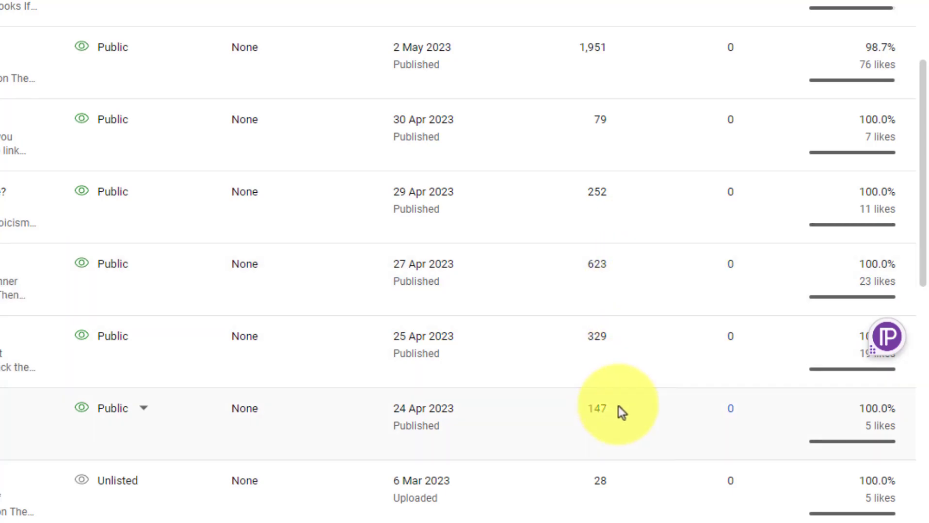
scroll(205, 408, up, 10)
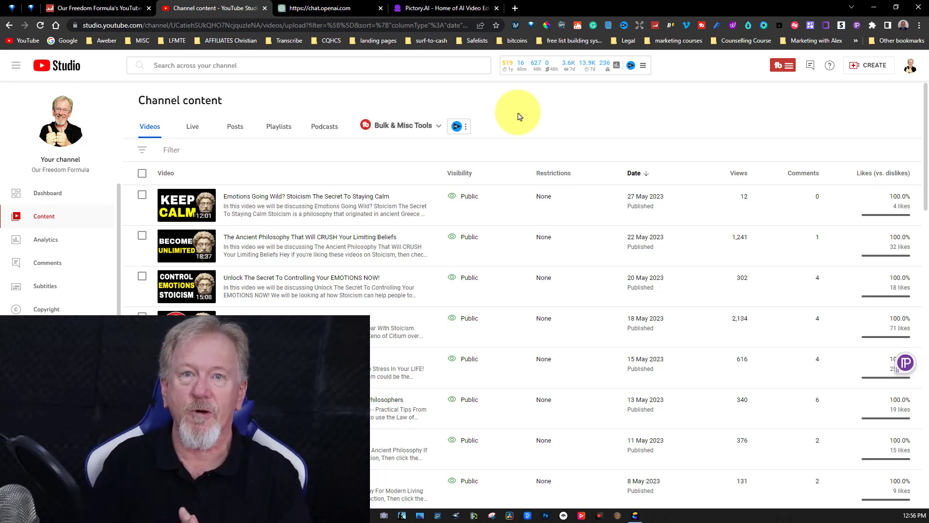
Return to ChatGPT and browse the sidebar history of earlier Stoicism-themed chats.
click(306, 9)
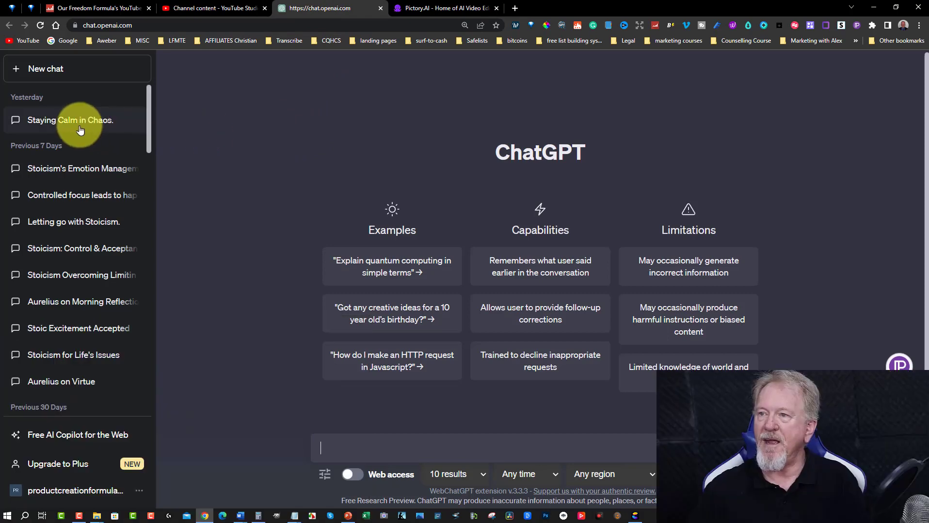
scroll(55, 135, down, 10)
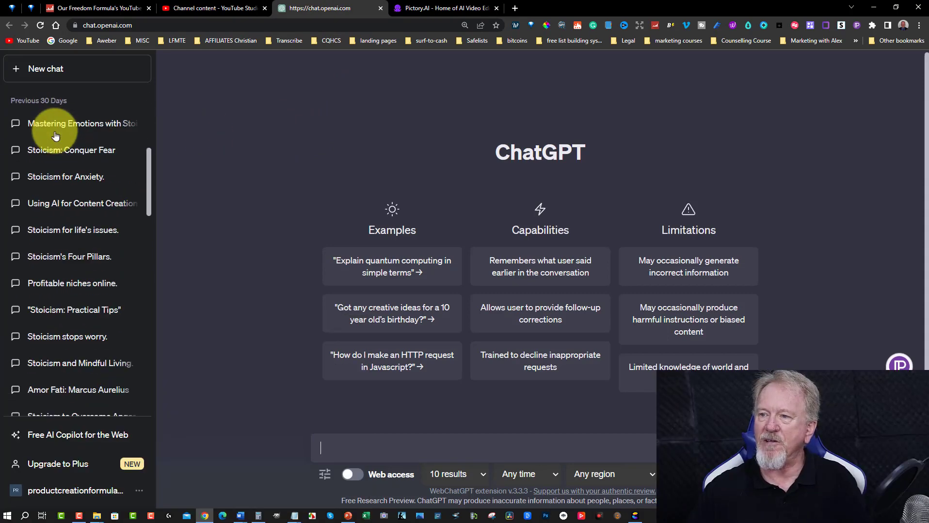
scroll(56, 137, down, 5)
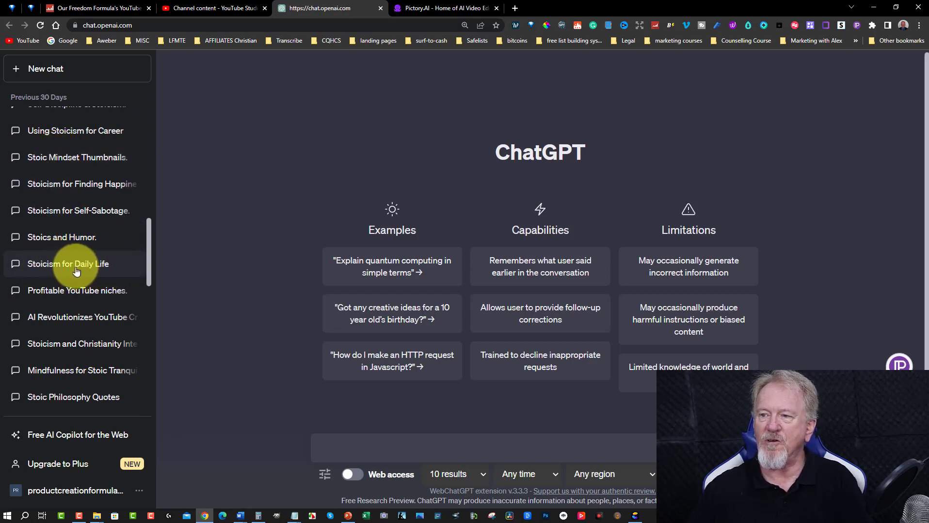
scroll(75, 272, up, 6)
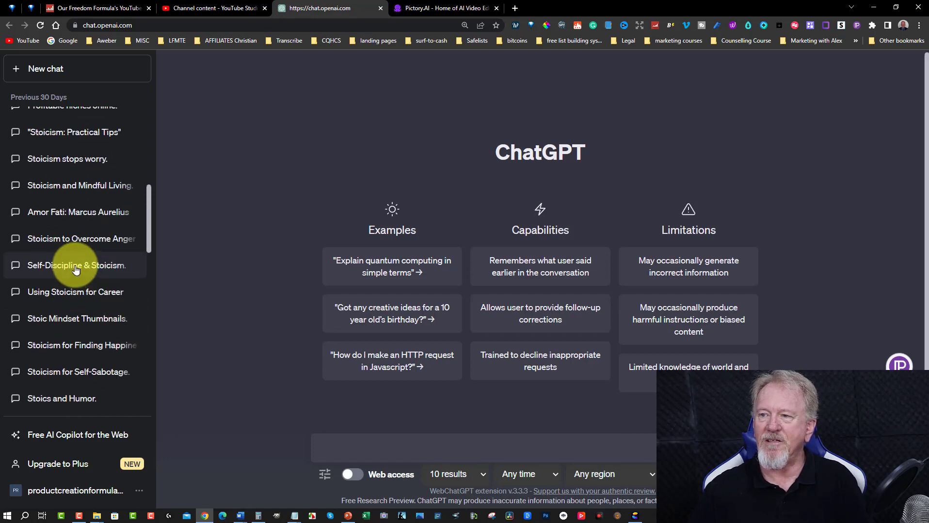
scroll(76, 272, up, 7)
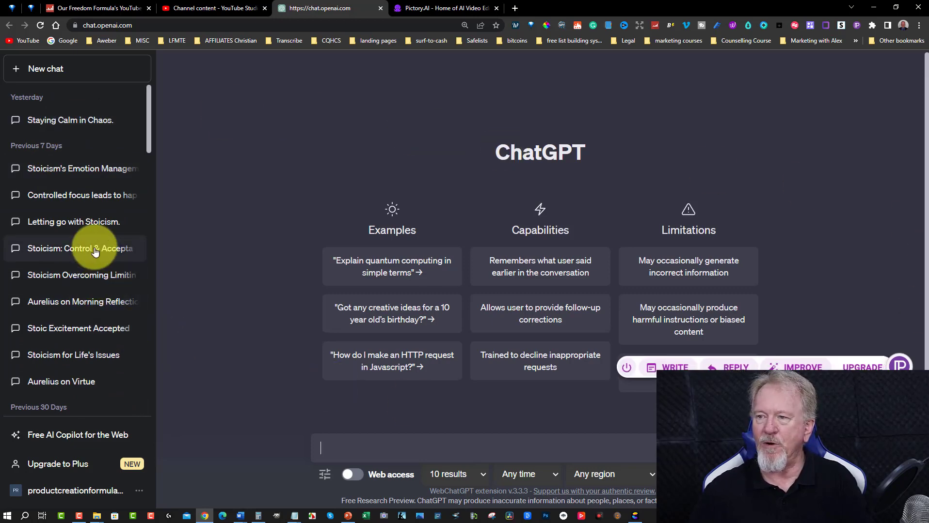
scroll(90, 240, down, 2)
scroll(90, 240, down, 8)
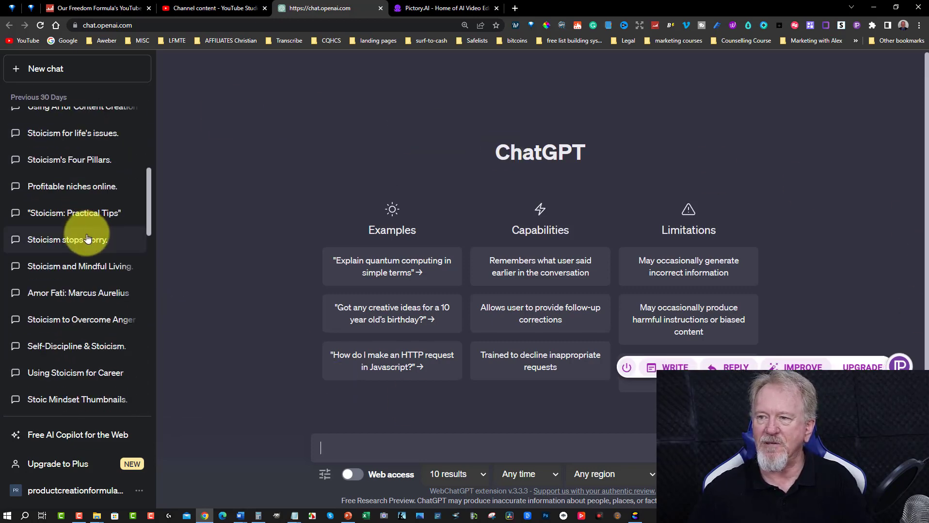
scroll(87, 239, up, 10)
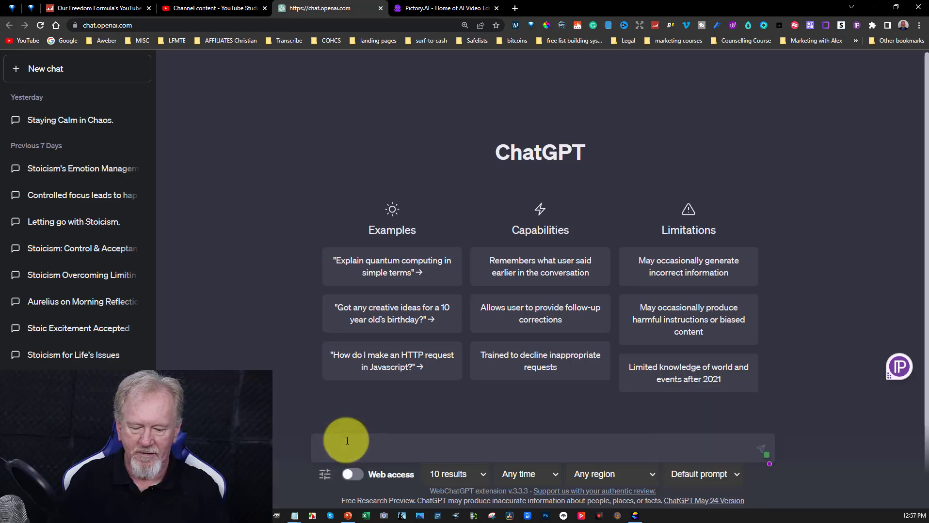
Ask ChatGPT to 'give me a list of issues that stoicism can help with'.
text(e me a list of issues that stoicism can)
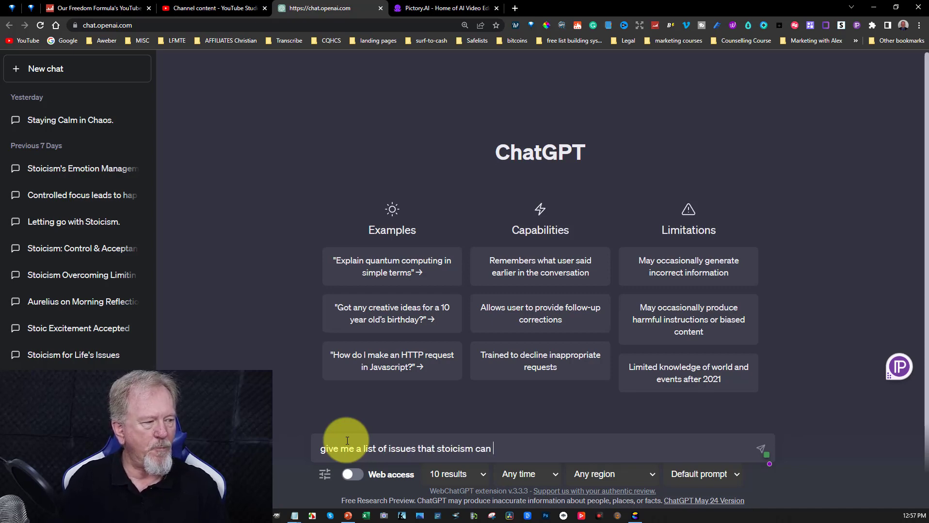
text(help with)
key(Return)
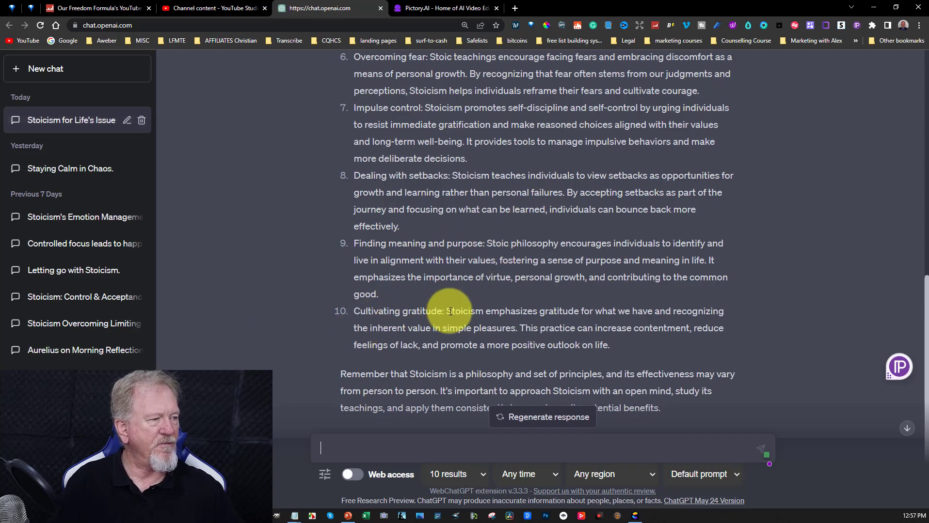
Copy the 'Loss and grief' heading from ChatGPT's list of issues.
scroll(451, 311, up, 3)
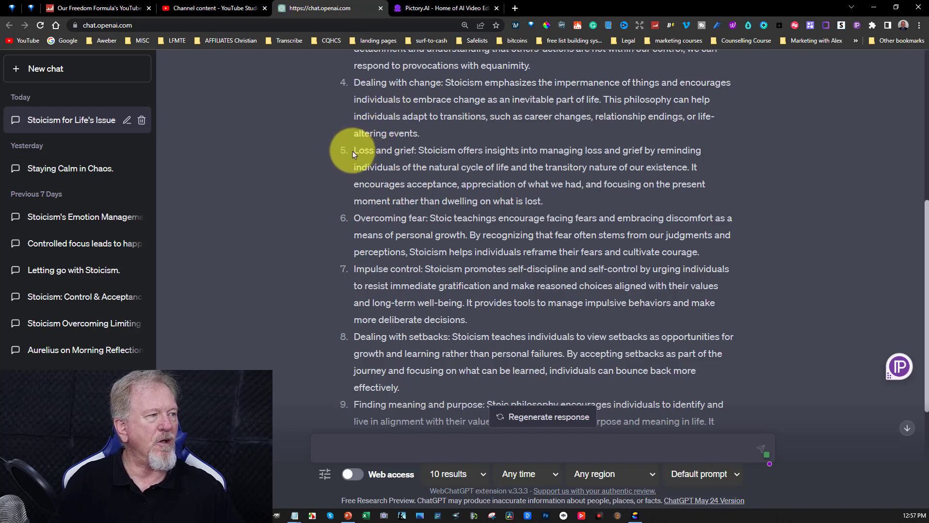
drag(355, 152, 416, 150)
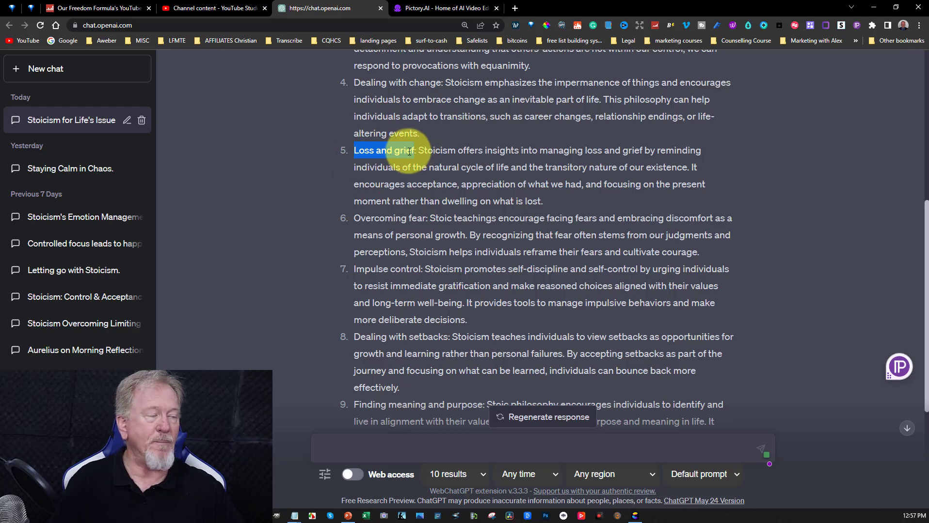
right_click(406, 151)
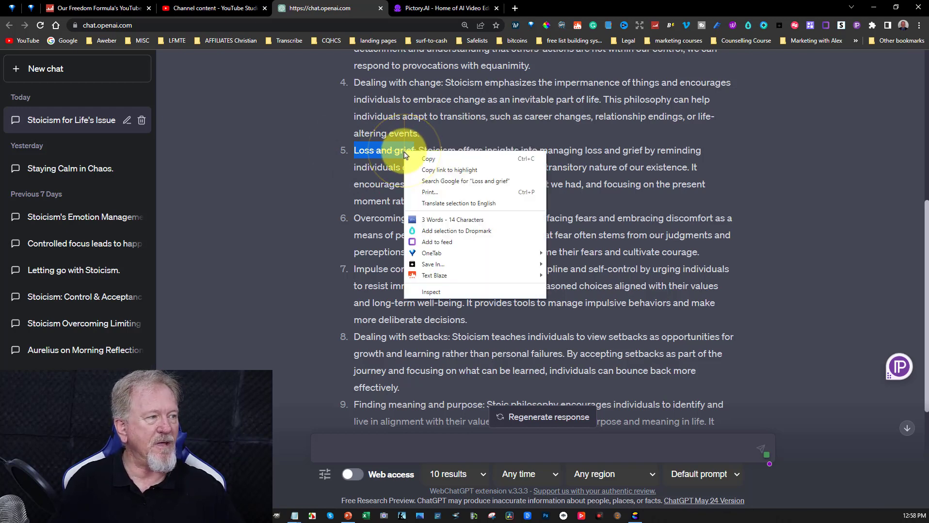
click(428, 160)
click(340, 427)
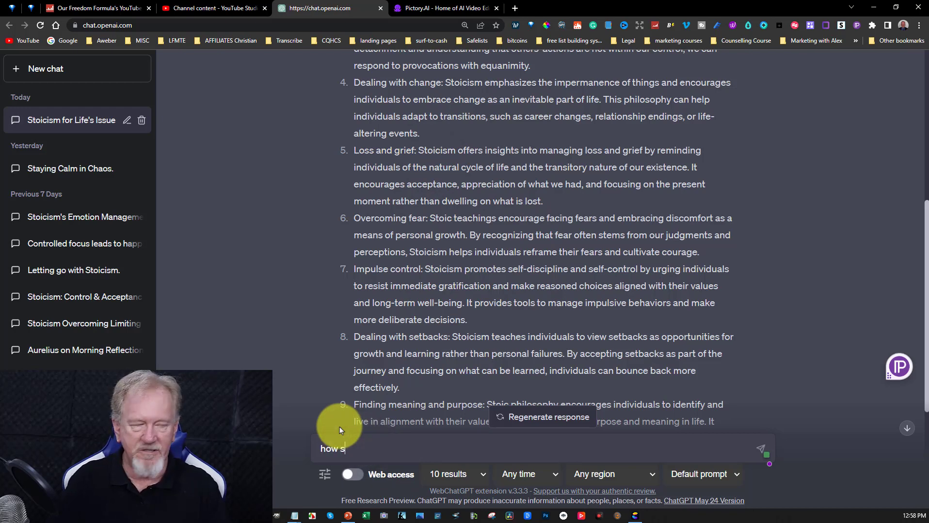
Ask how Stoicism helps with 'Loss and grief', requesting quotes from ancient Stoic philosophers.
text(how does stoicism help with)
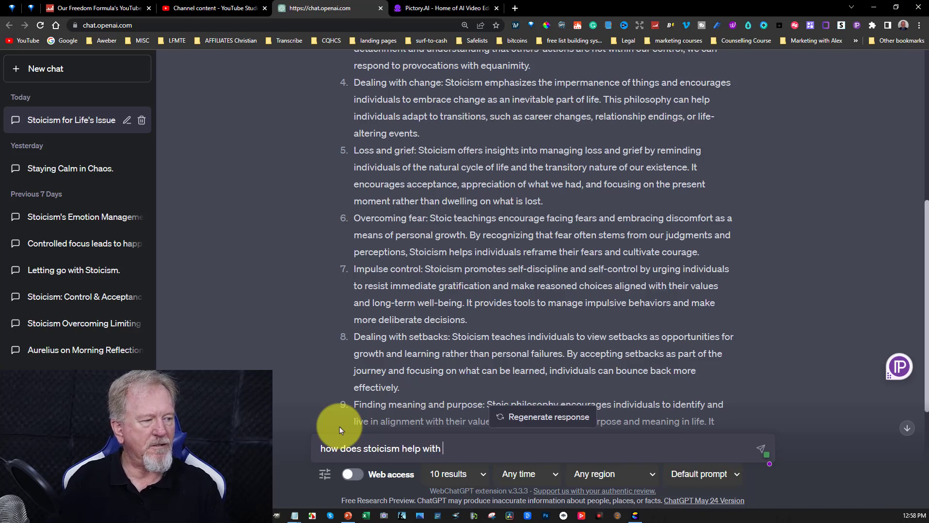
key(ctrl+v)
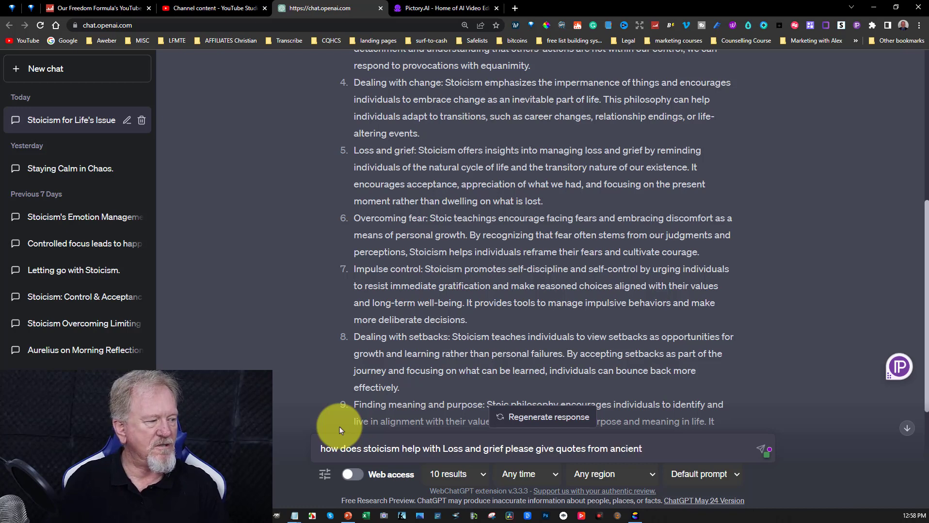
text(please give quotes from ancient stoic philosophers)
key(Return)
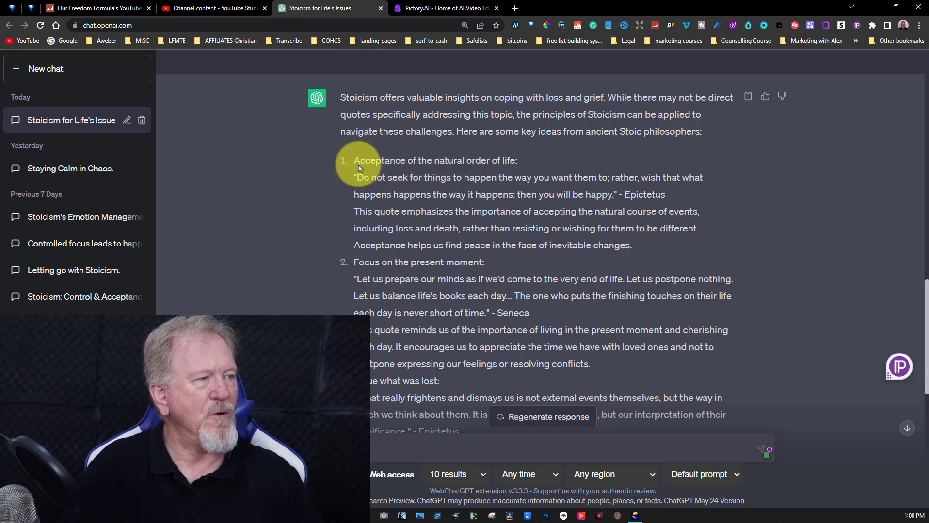
Copy the 'Acceptance of the natural order of life' passage from ChatGPT's reply.
drag(355, 162, 636, 250)
right_click(517, 198)
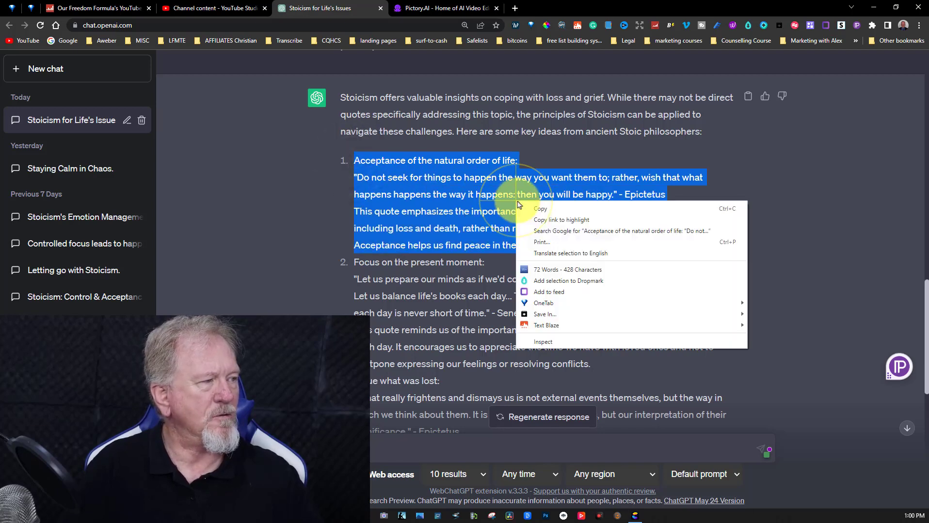
click(544, 212)
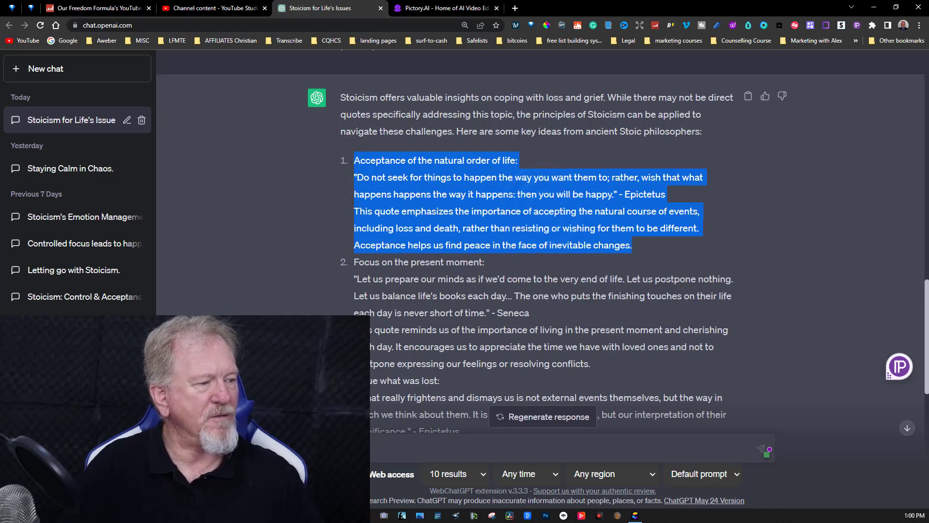
click(542, 199)
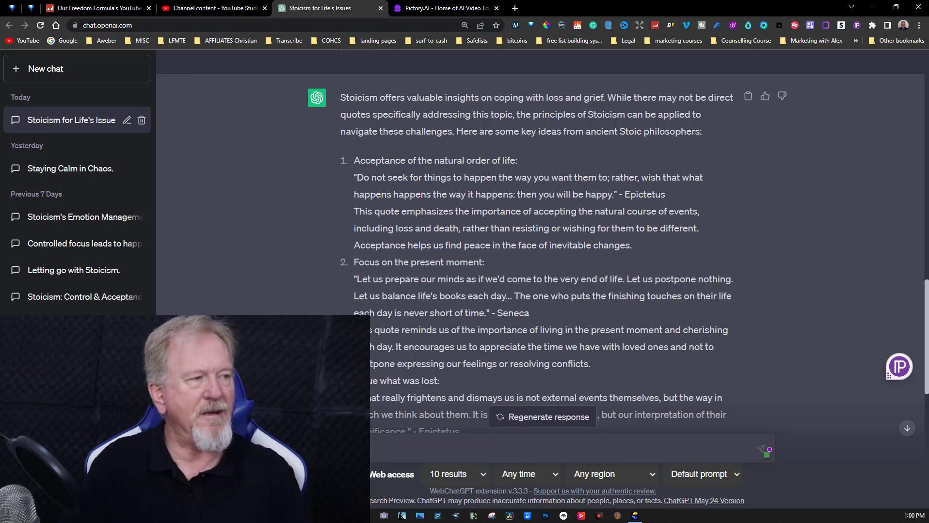
Ask for more information on the pasted Acceptance point, adding 'Please make it sound compassionate'.
click(341, 445)
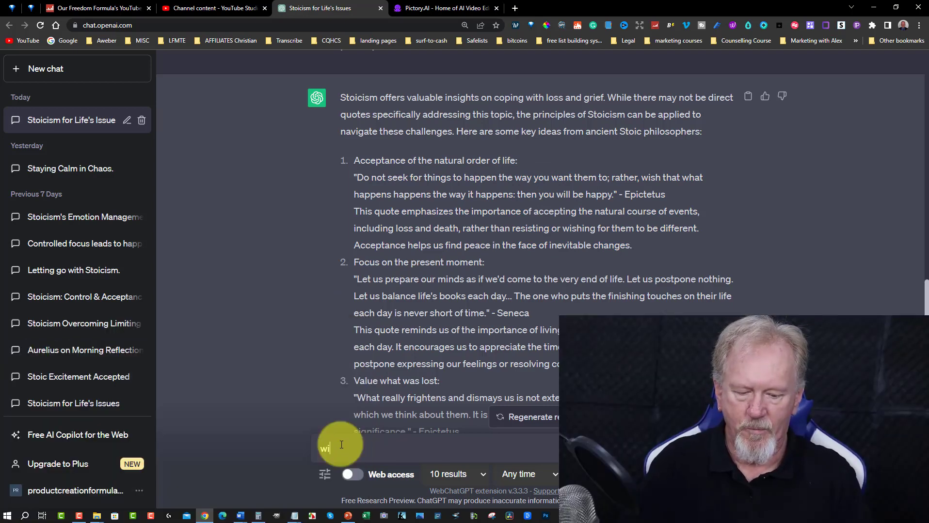
text(with this point ple)
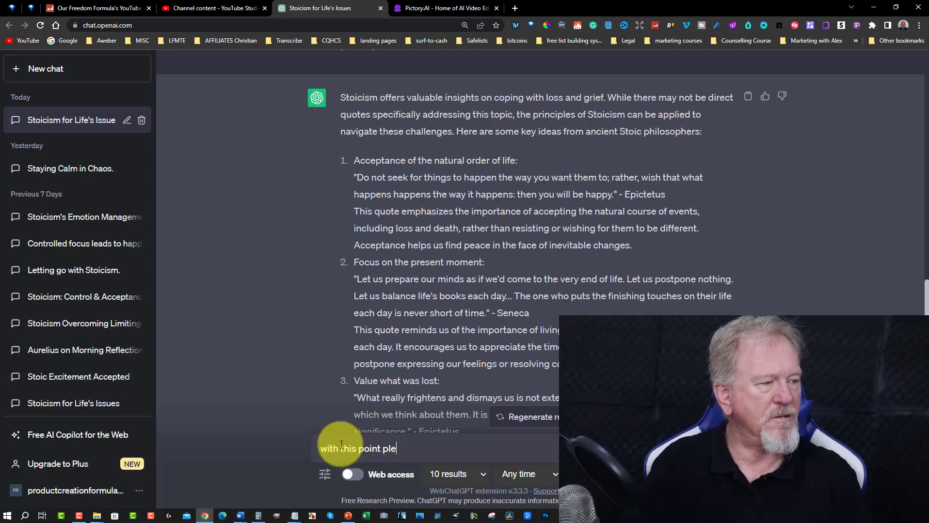
text(ase give me mor)
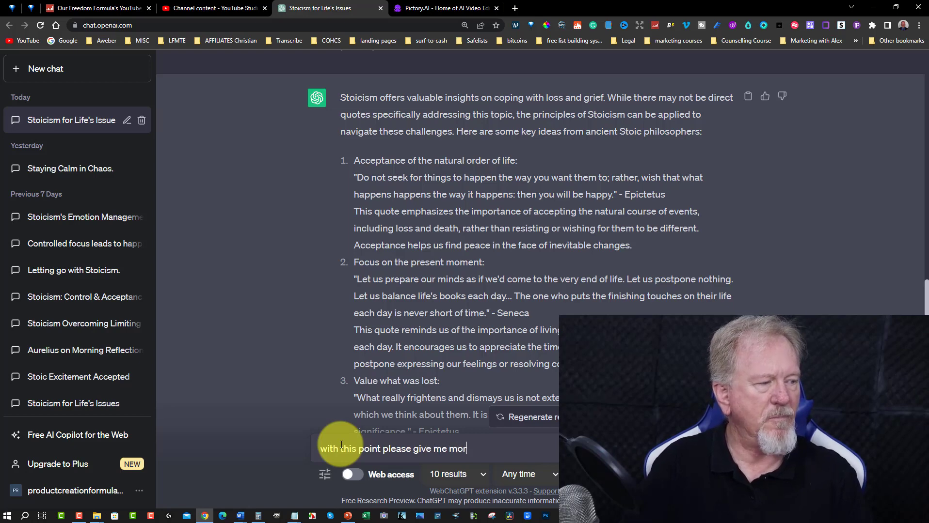
text(e information a)
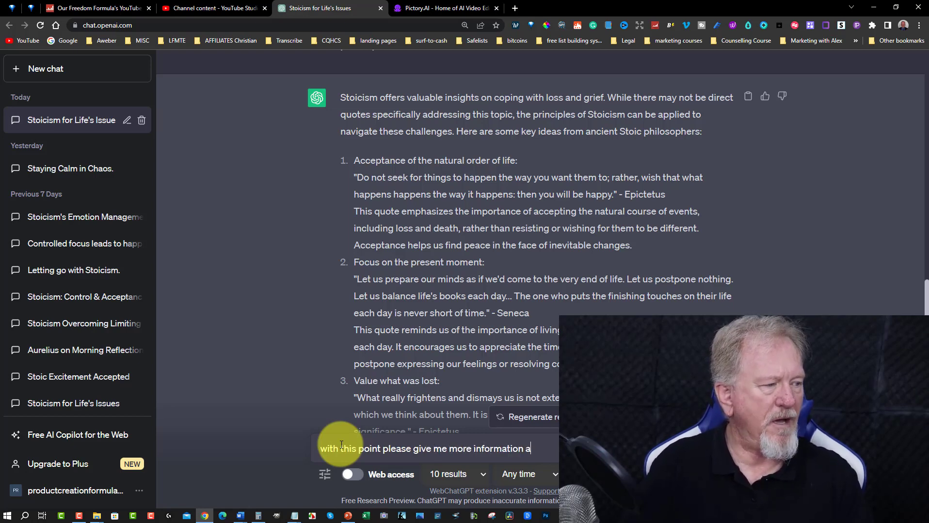
text(bout ")
key(ctrl+v)
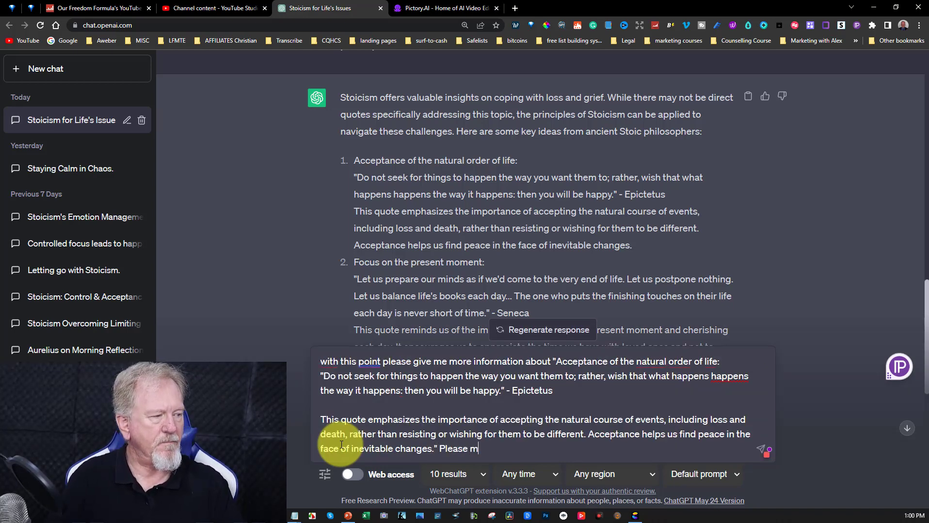
text(" Please make it sound )
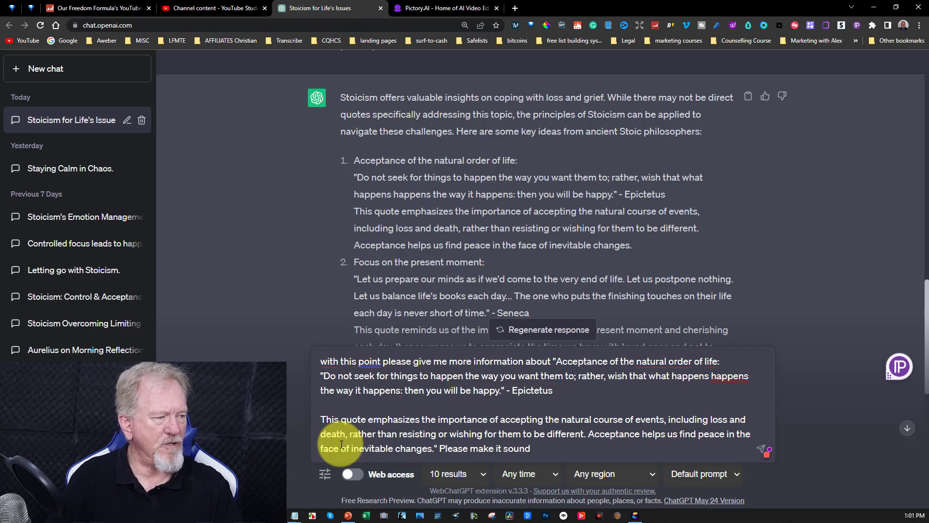
text(compassionate)
key(Return)
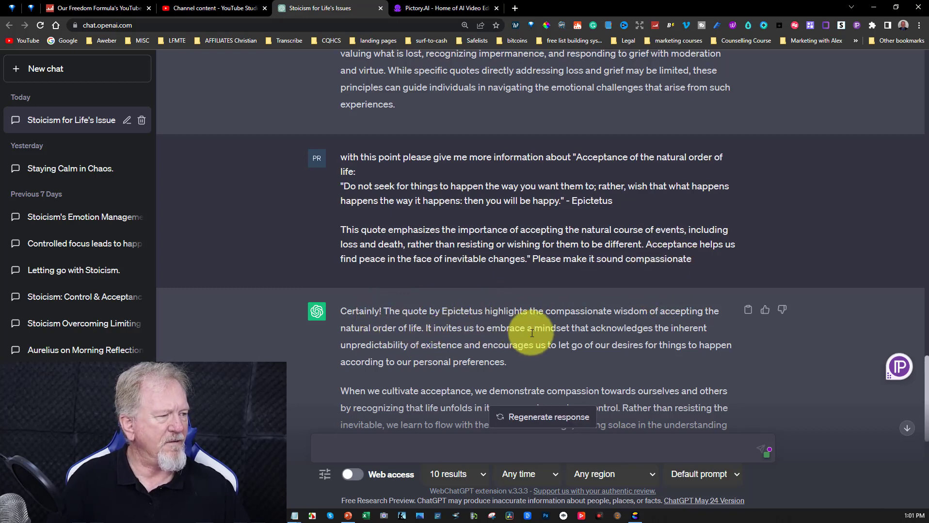
Read through ChatGPT's compassionate reply on letting go, inner peace and healing through acceptance.
scroll(529, 307, down, 3)
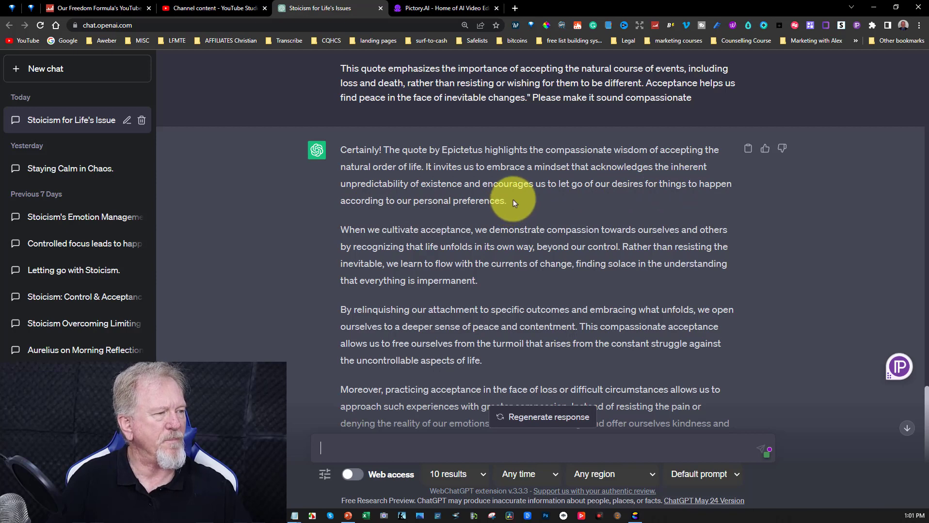
scroll(513, 198, down, 4)
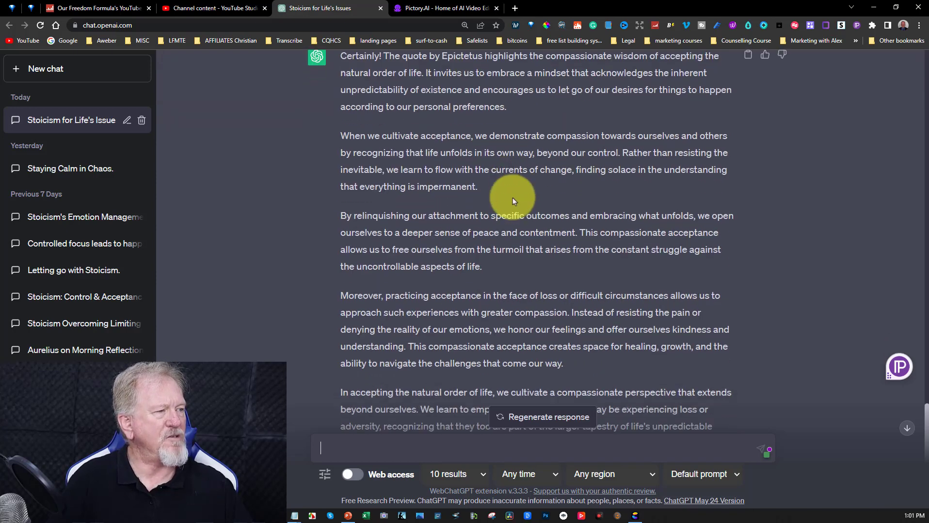
scroll(512, 198, up, 3)
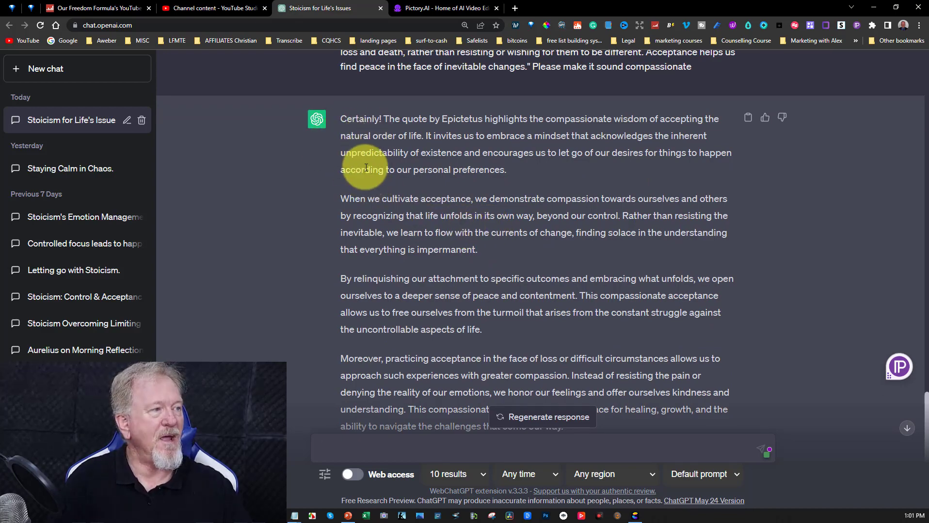
scroll(495, 186, up, 1)
scroll(495, 186, up, 20)
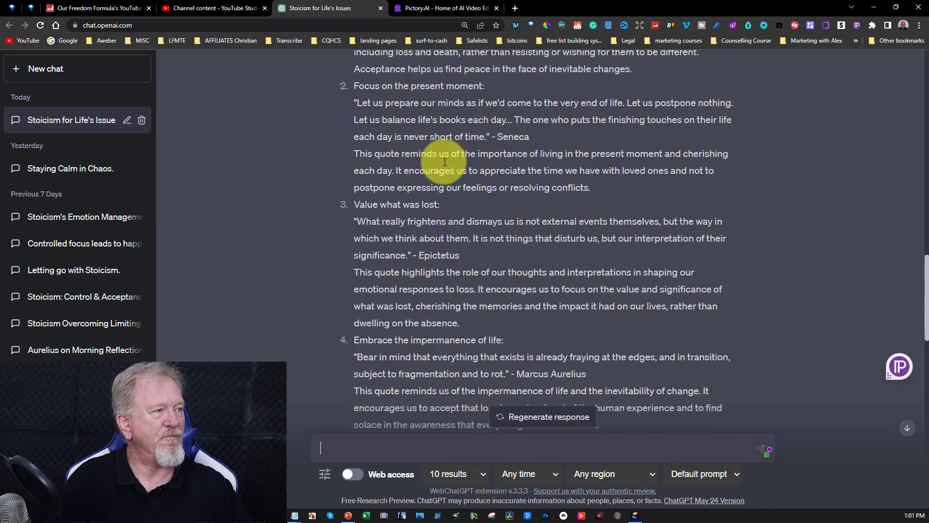
scroll(395, 160, down, 2)
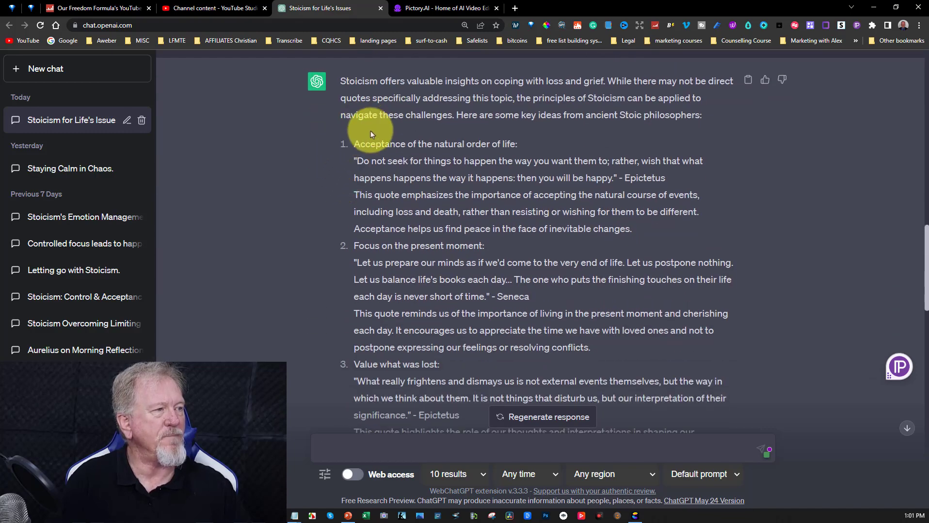
scroll(528, 146, down, 12)
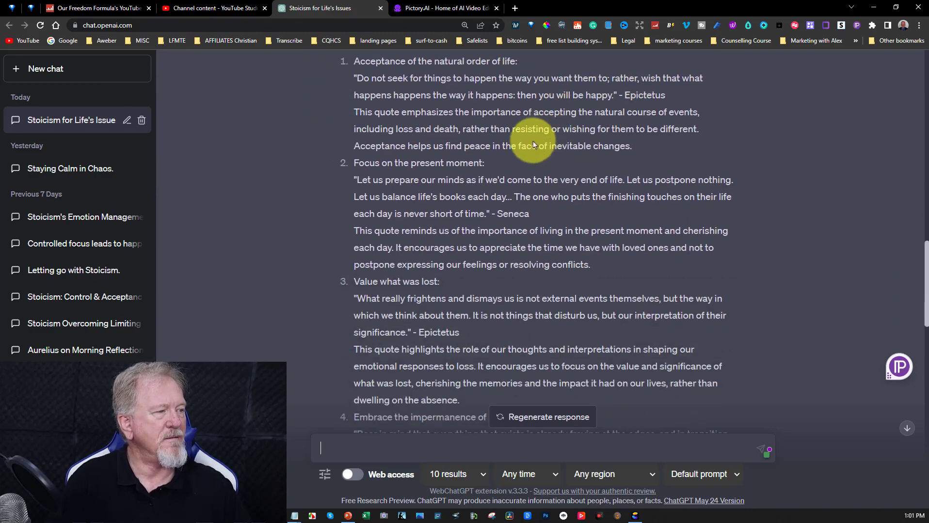
scroll(409, 148, up, 11)
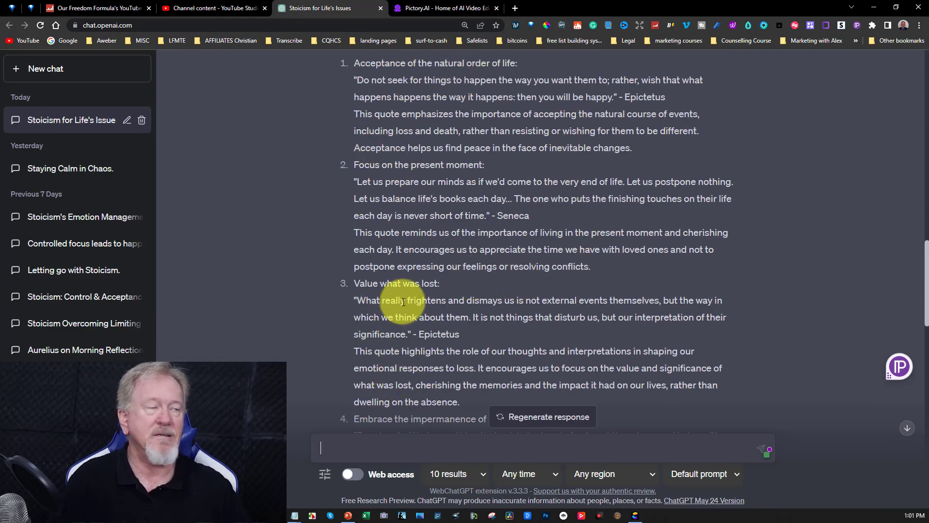
scroll(392, 237, down, 6)
scroll(383, 248, down, 9)
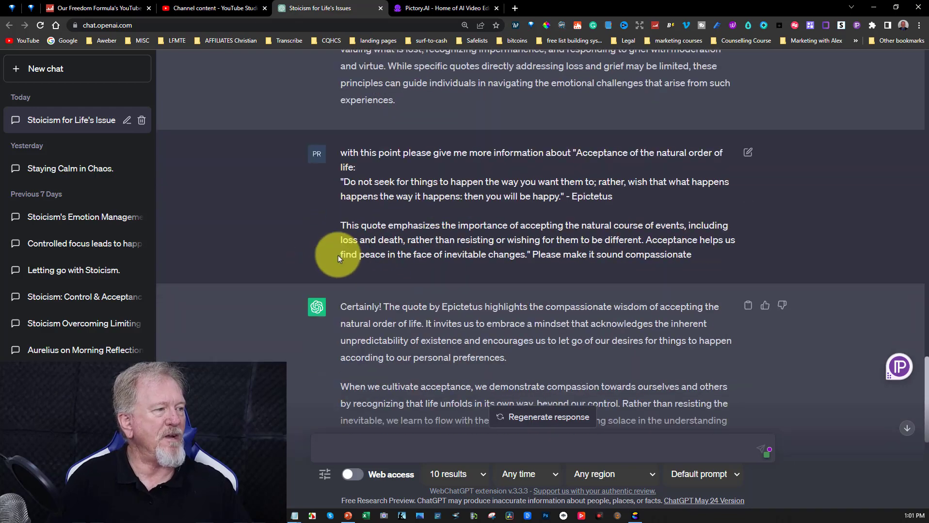
scroll(481, 292, down, 3)
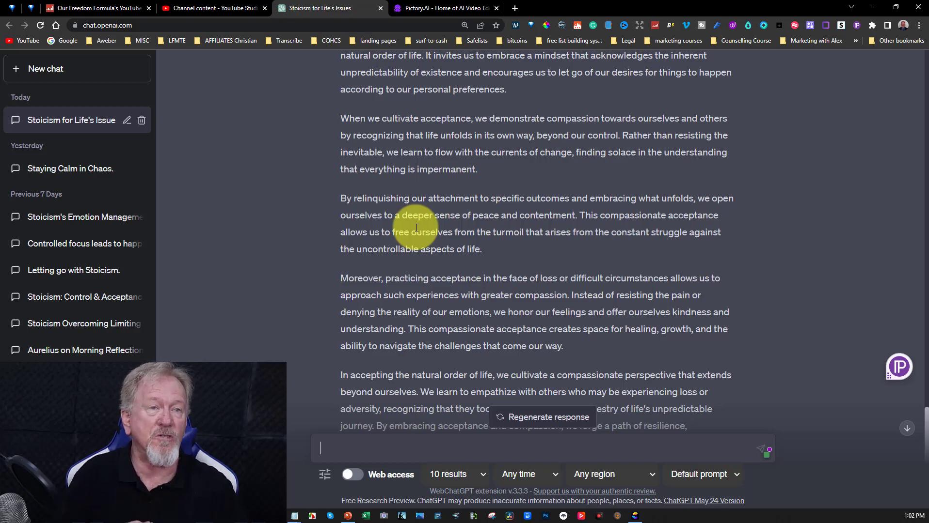
Open the Emotions Going Wild project's storyboard in Pictory, review its scenes, then return to YouTube.
click(430, 9)
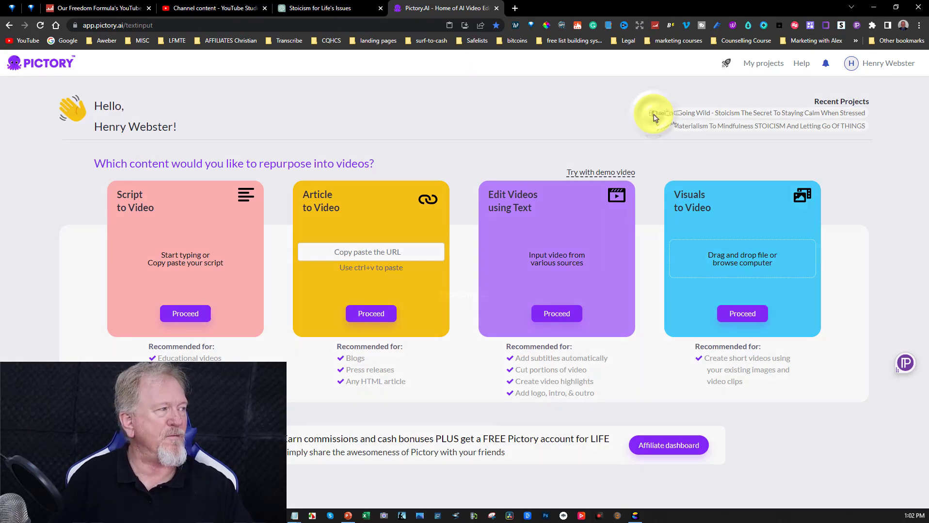
click(644, 114)
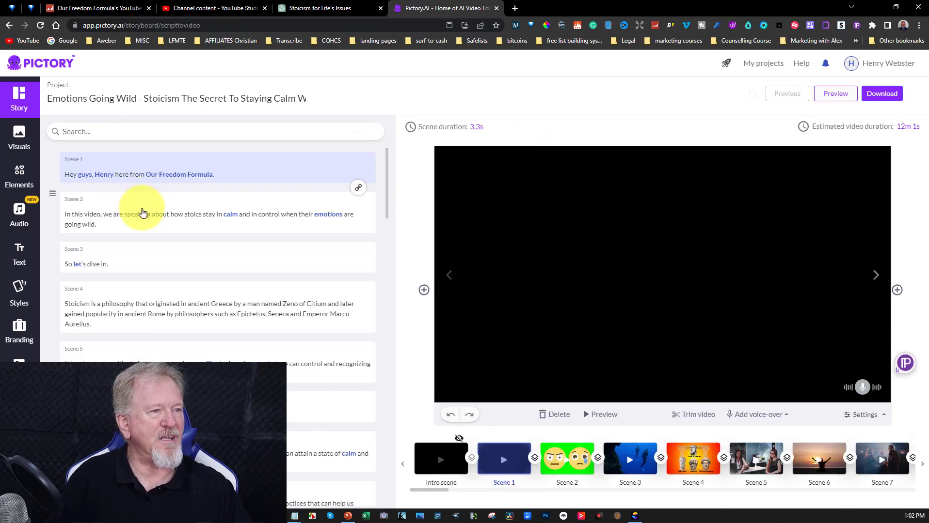
scroll(142, 212, down, 8)
scroll(142, 212, down, 2)
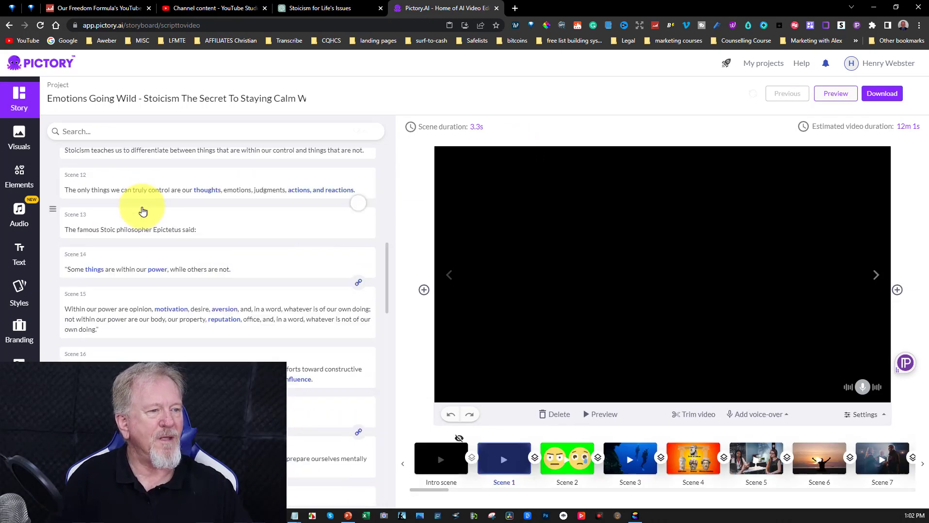
scroll(142, 212, down, 20)
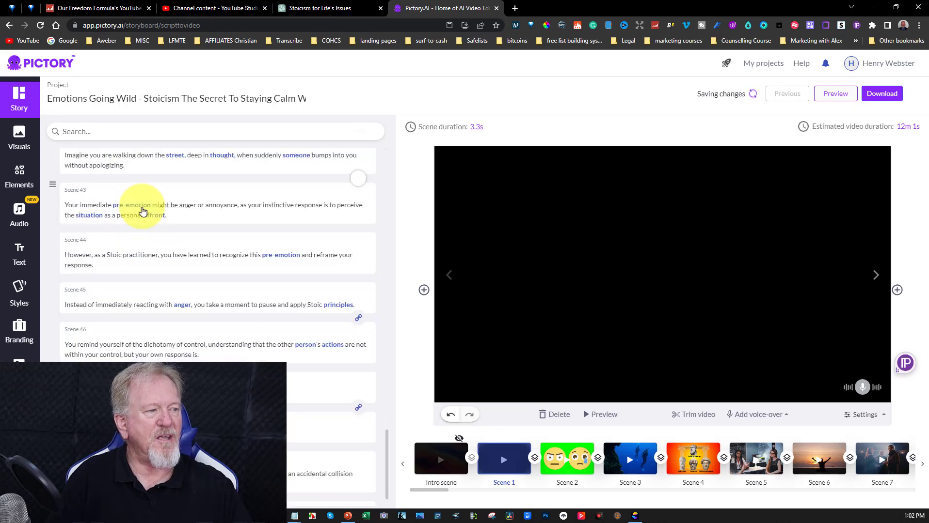
scroll(144, 207, down, 7)
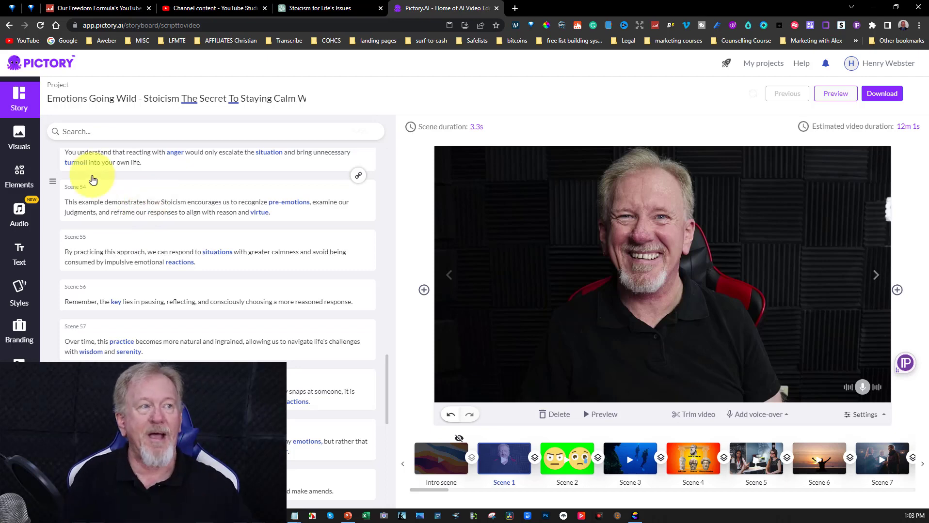
click(207, 4)
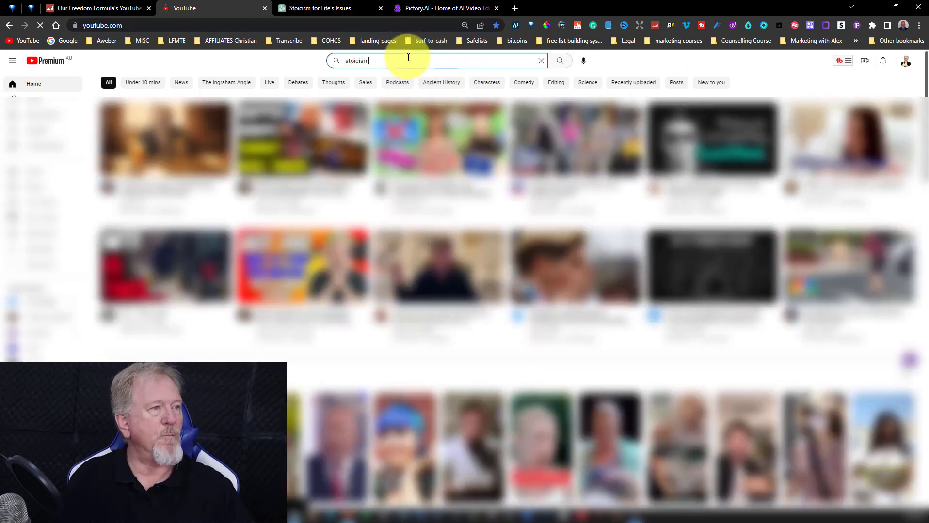
Search YouTube for 'stoicism' and review result thumbnails like 'Seneca - How To Control Your Anger'.
key(Return)
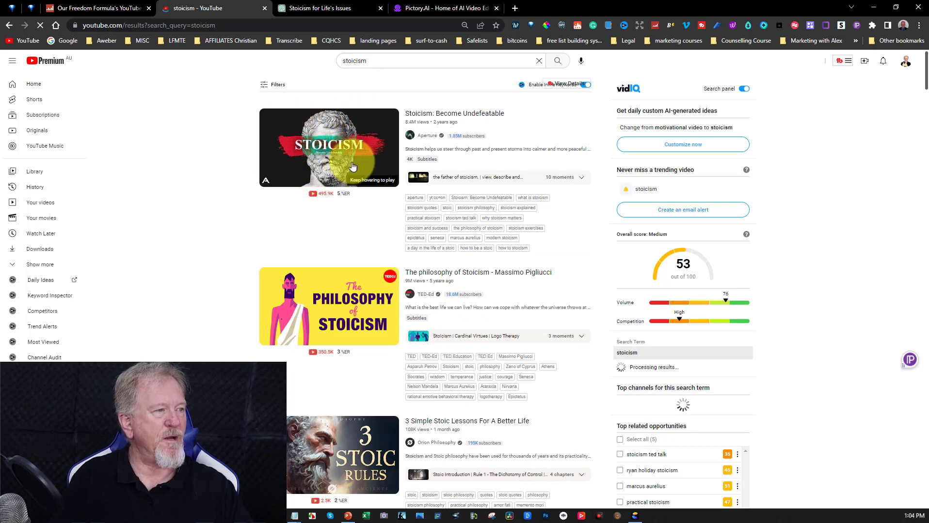
scroll(353, 166, down, 5)
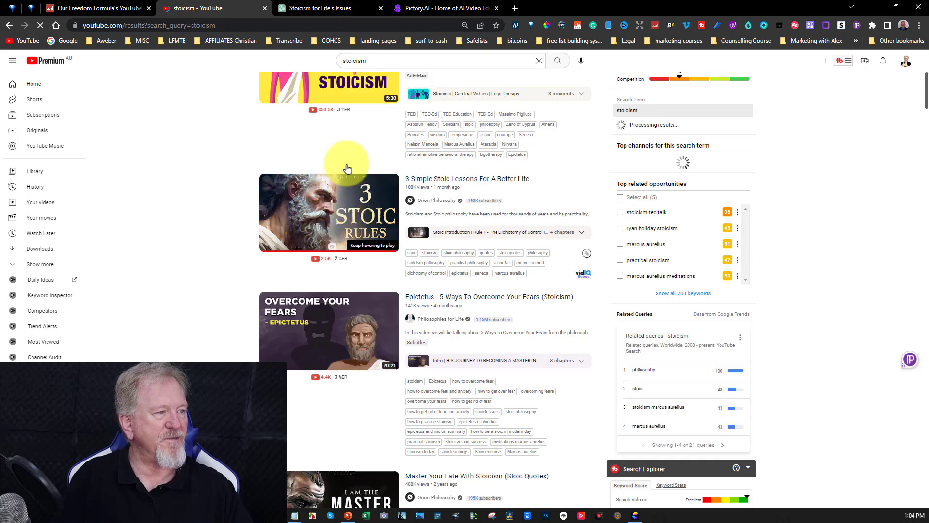
scroll(334, 160, up, 3)
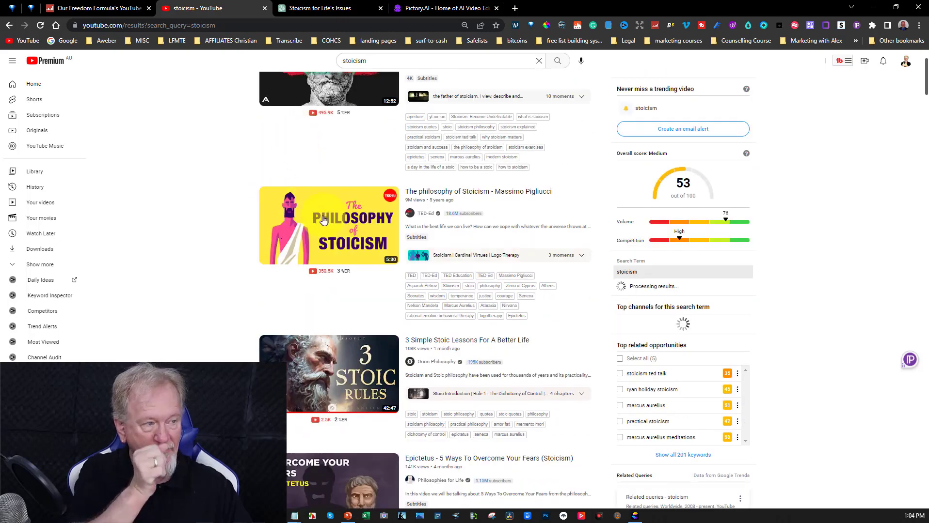
scroll(322, 219, down, 3)
scroll(321, 220, down, 2)
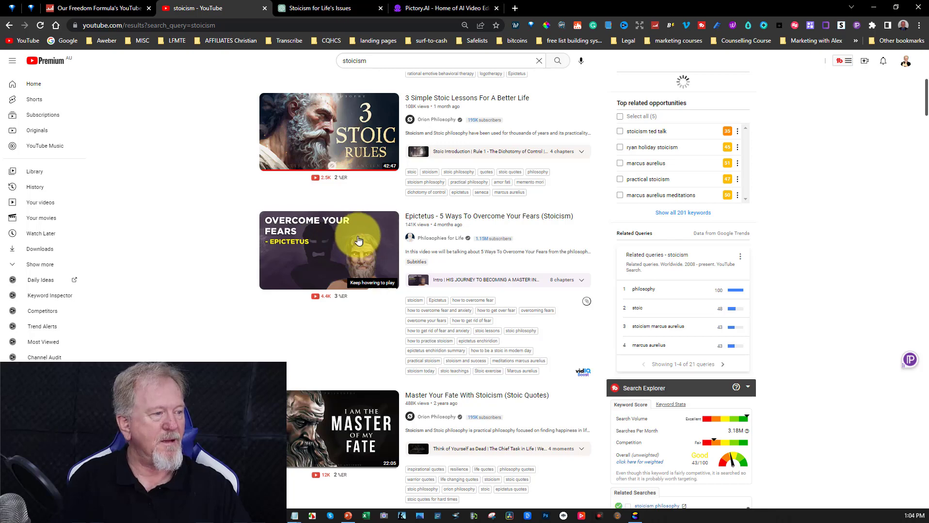
scroll(354, 228, down, 6)
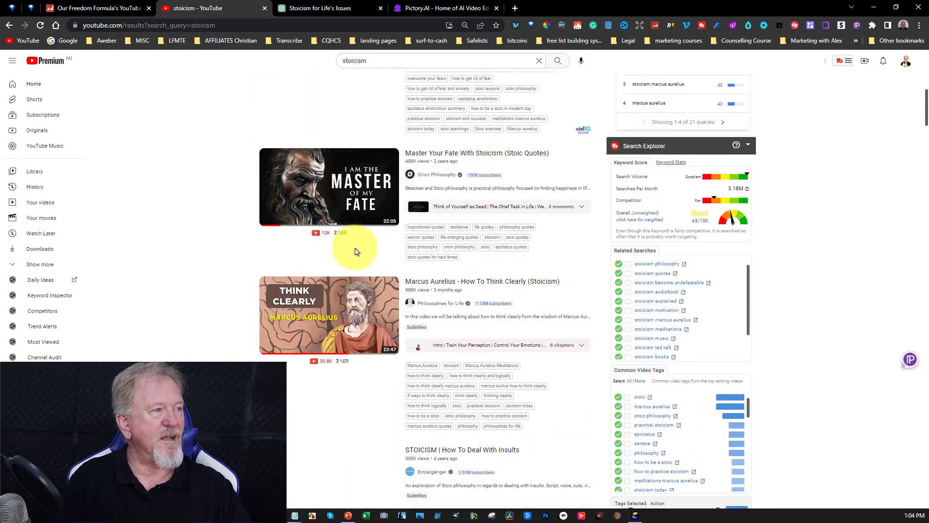
scroll(333, 157, up, 6)
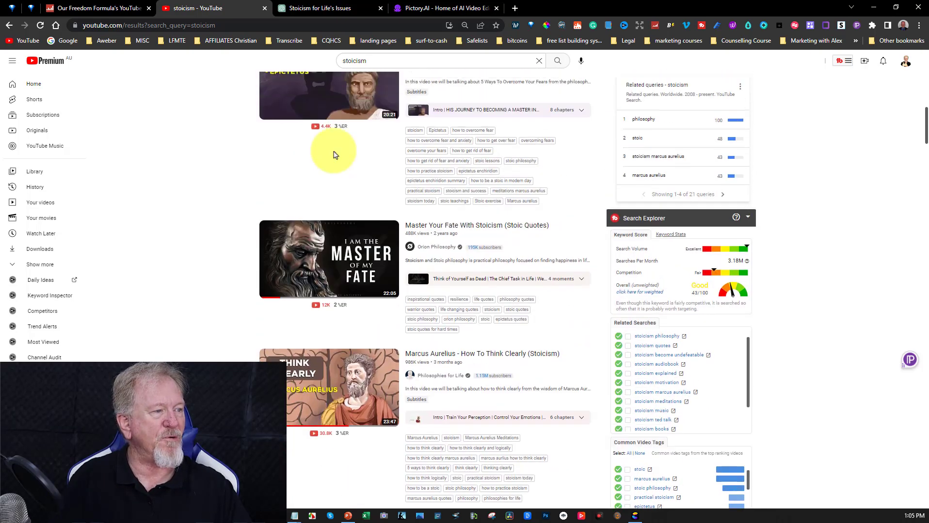
scroll(334, 156, up, 3)
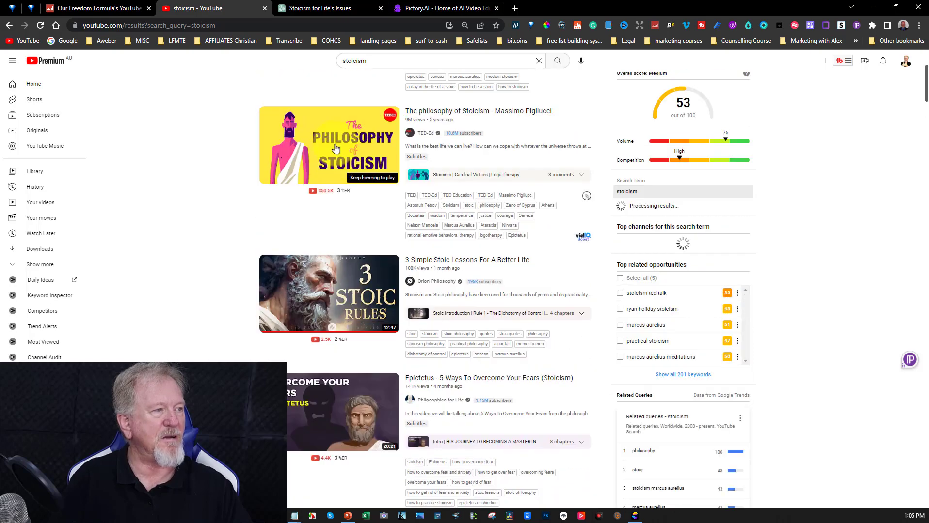
scroll(335, 148, down, 9)
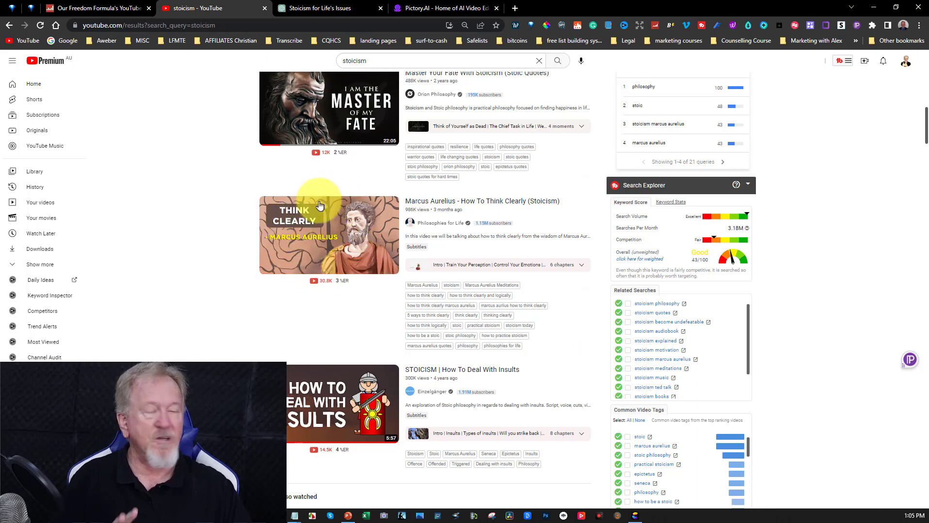
mouse_move(320, 207)
scroll(320, 208, down, 2)
scroll(319, 213, down, 2)
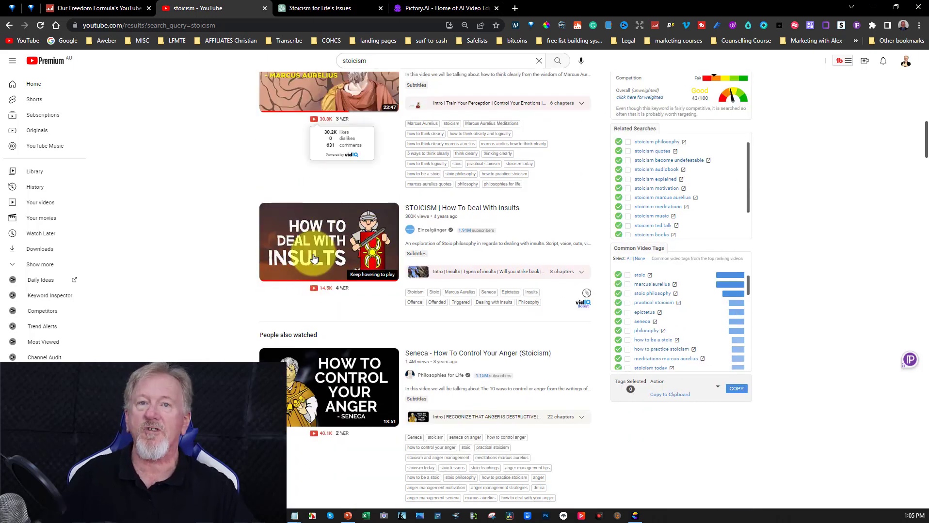
scroll(308, 257, down, 4)
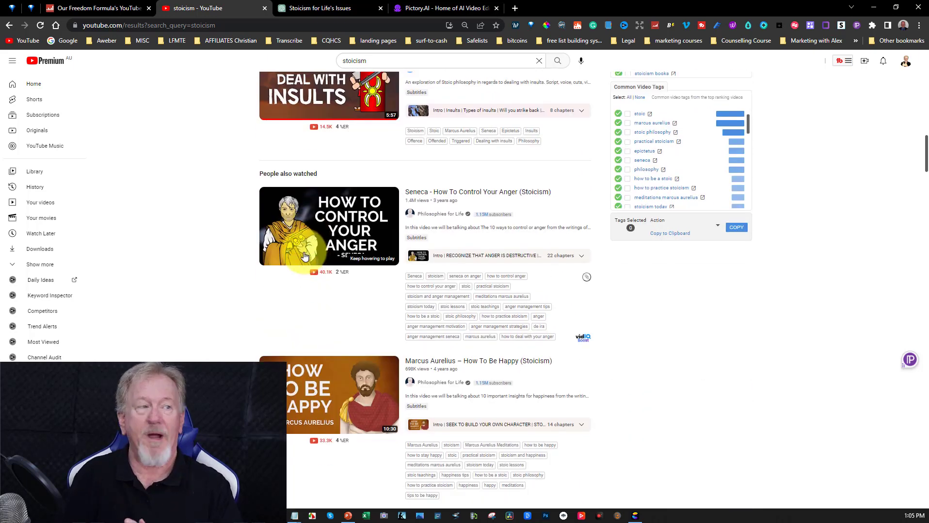
mouse_move(304, 257)
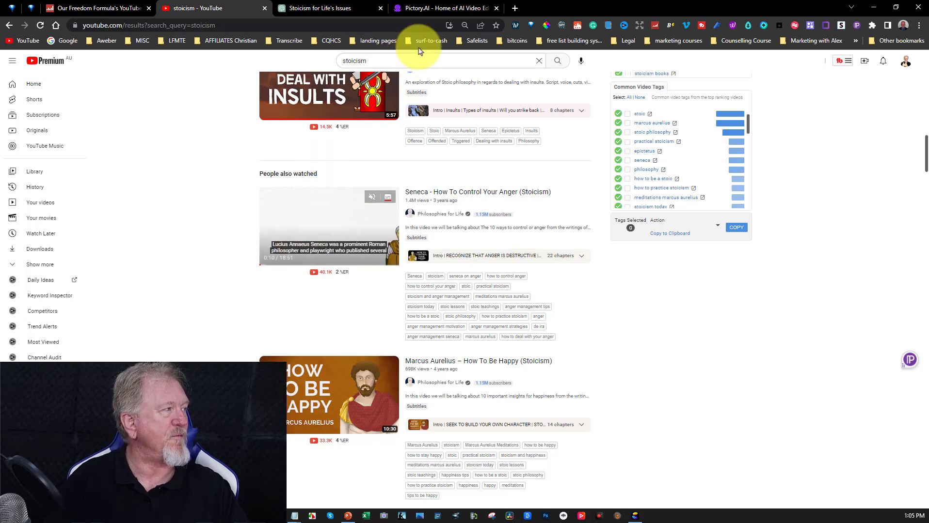
Go from the account menu to YouTube Studio's Content list of uploaded videos.
click(905, 65)
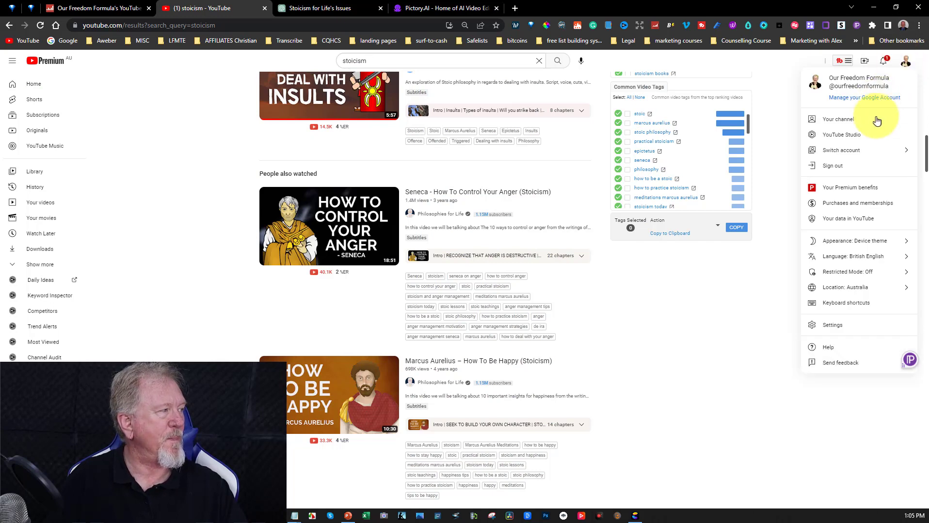
click(844, 136)
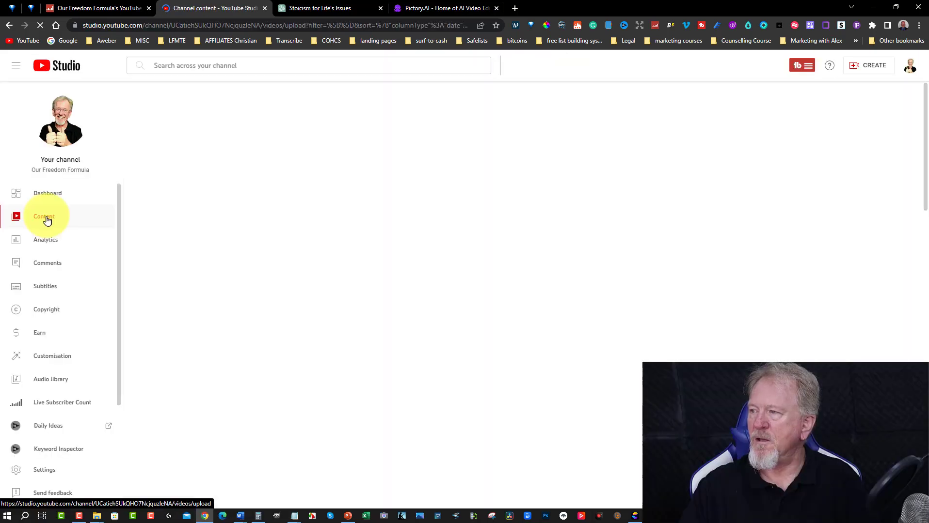
click(46, 218)
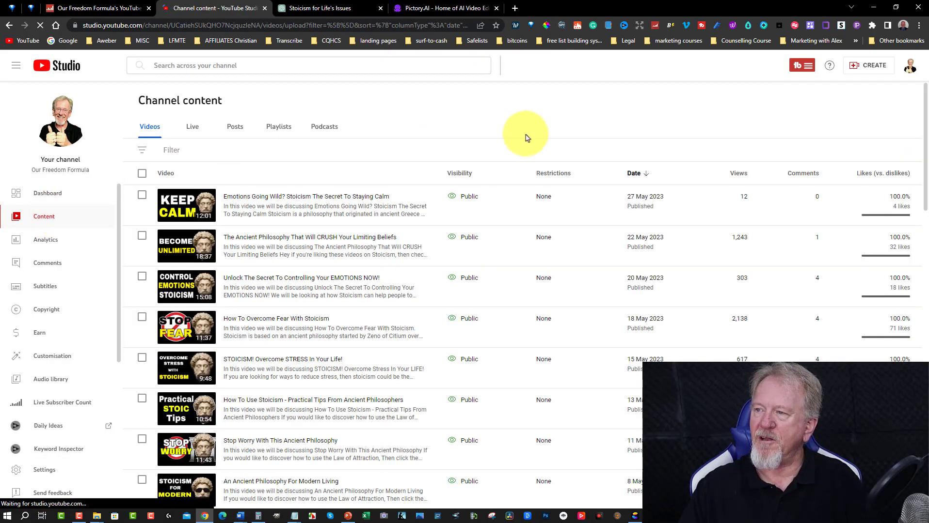
click(204, 204)
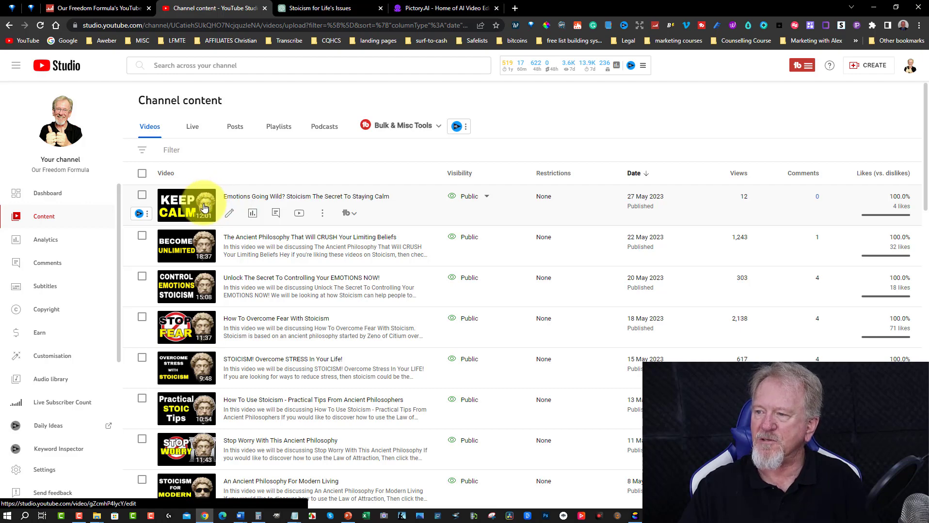
Scroll through the uploads comparing the Stoicism video thumbnails with older unlisted ones.
scroll(204, 209, down, 5)
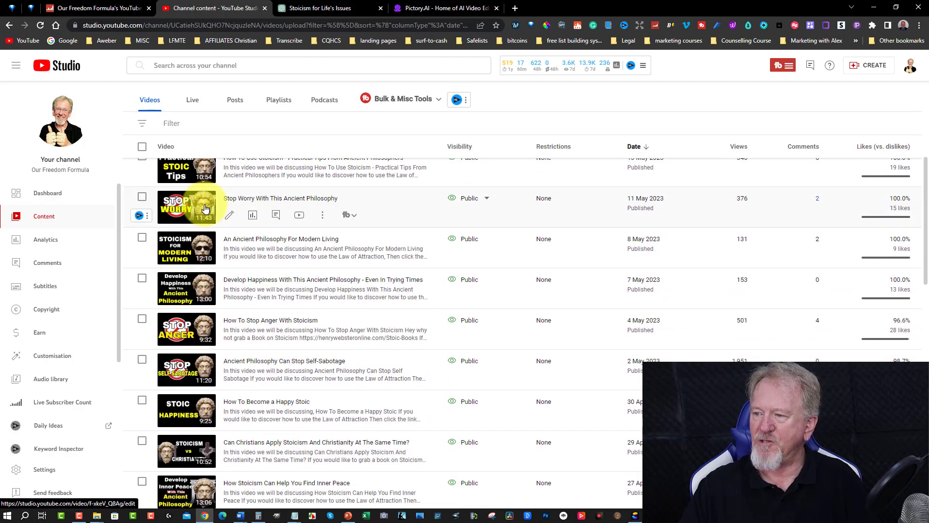
scroll(204, 208, down, 3)
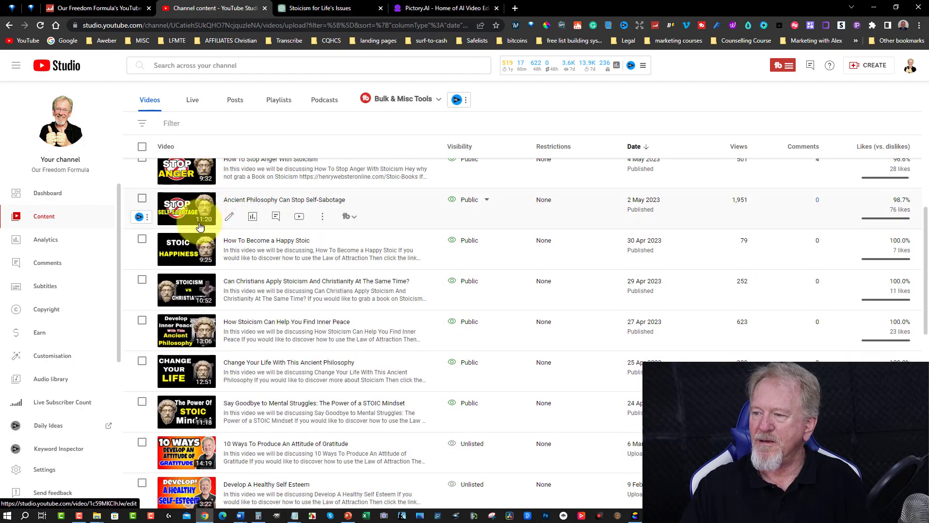
scroll(197, 240, down, 2)
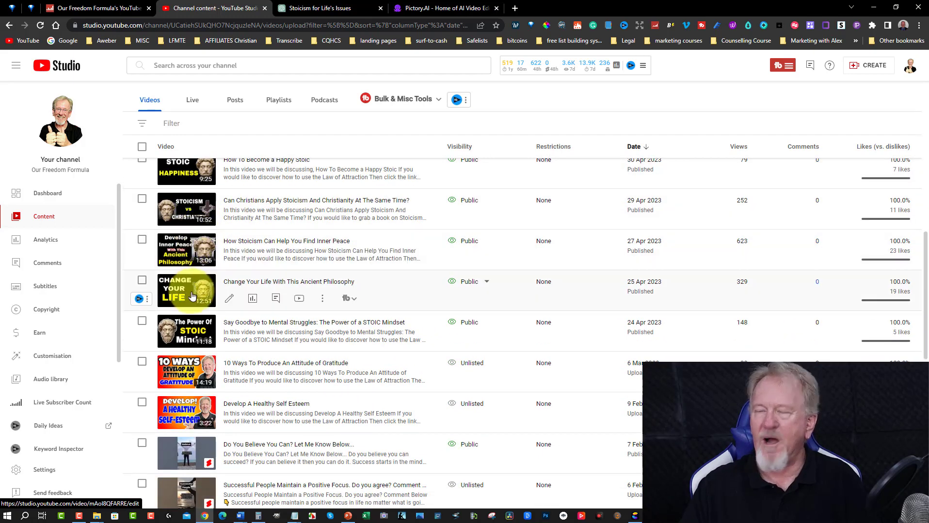
scroll(194, 296, down, 1)
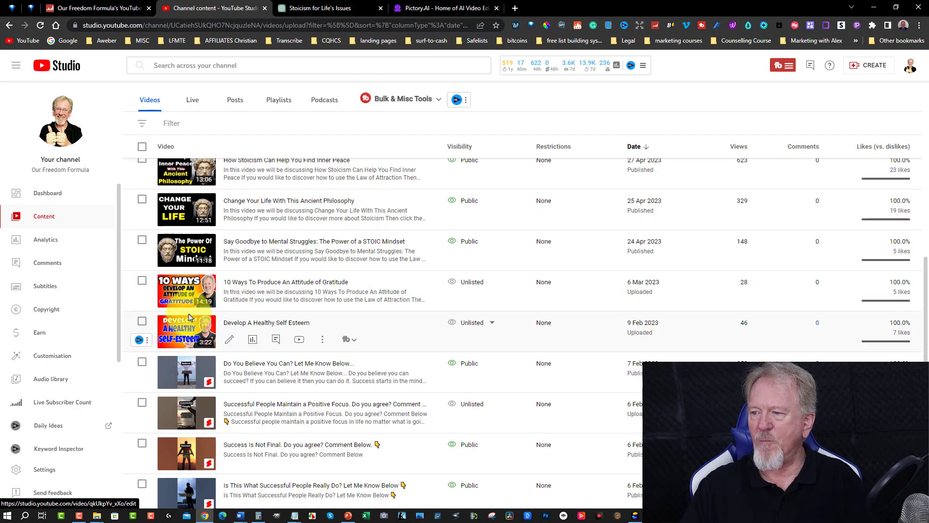
scroll(188, 300, down, 4)
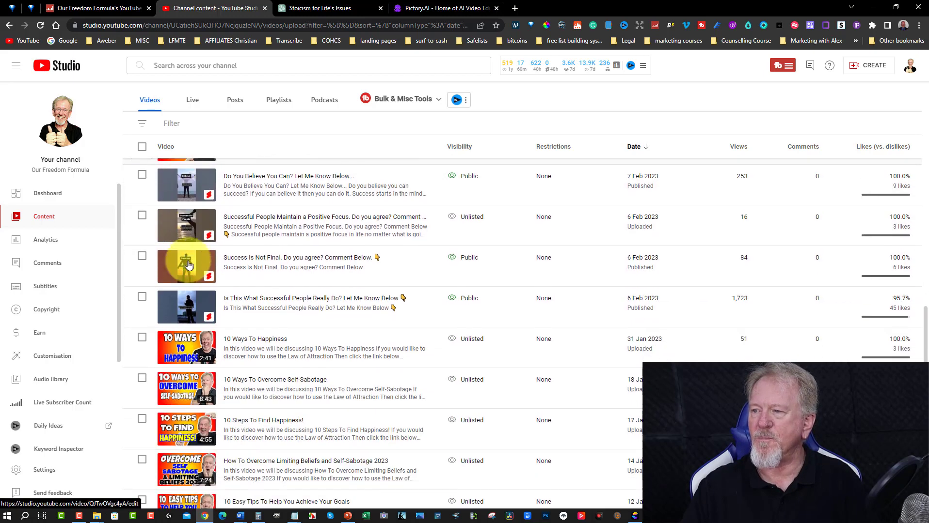
scroll(186, 272, down, 4)
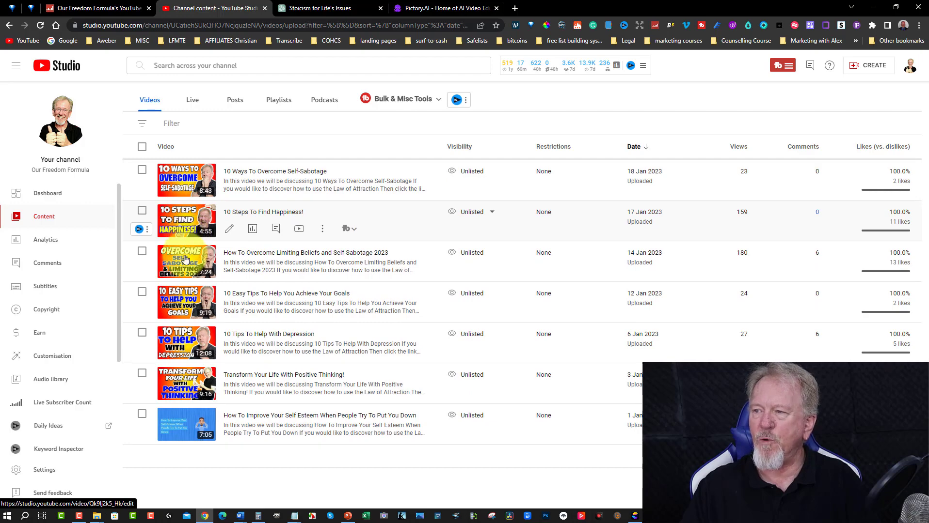
scroll(184, 261, up, 10)
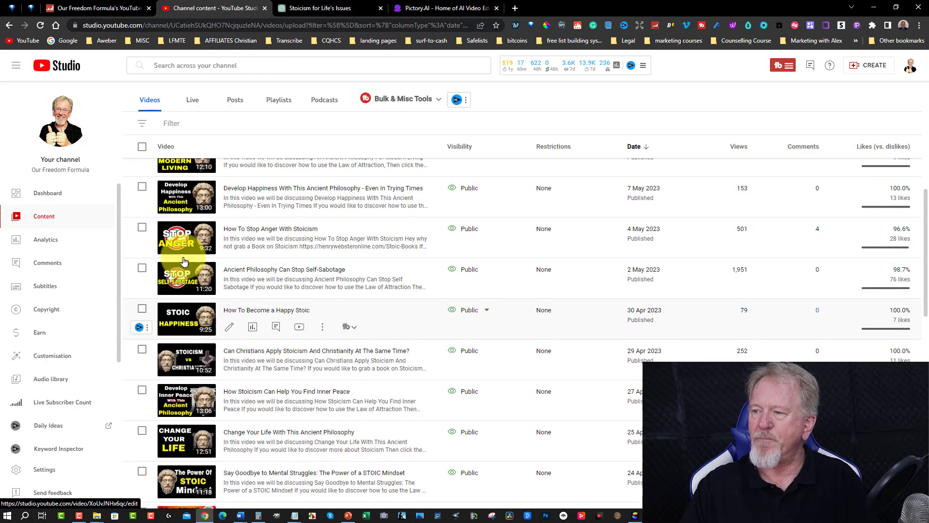
scroll(184, 263, up, 1)
scroll(192, 262, down, 3)
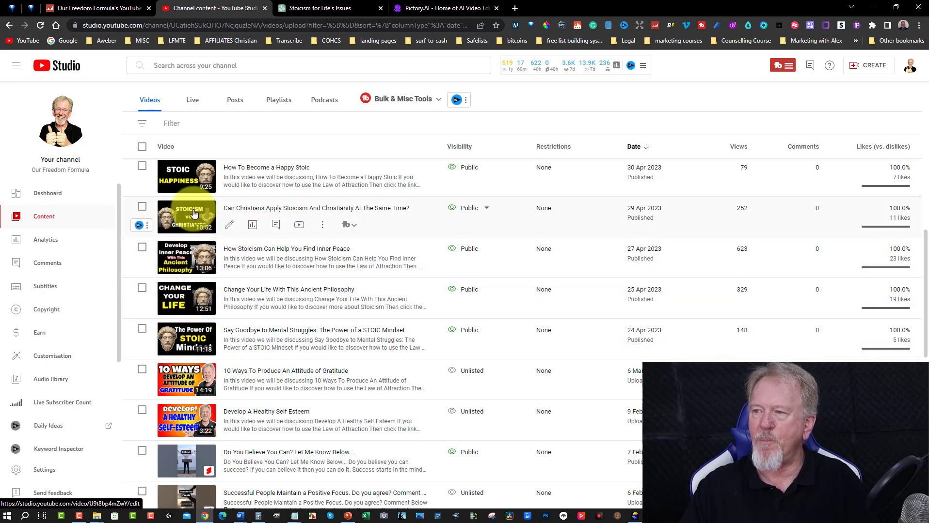
scroll(190, 215, up, 2)
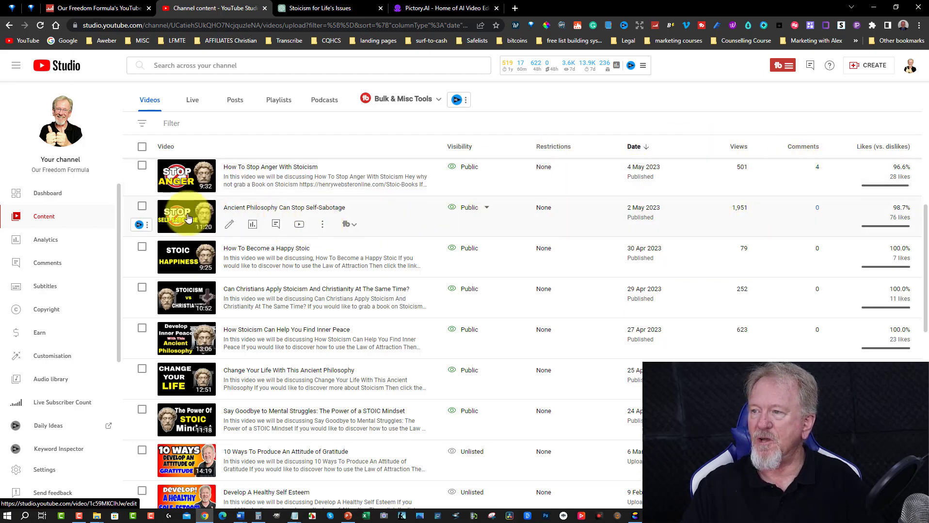
scroll(180, 215, up, 3)
scroll(193, 206, up, 2)
scroll(193, 206, up, 4)
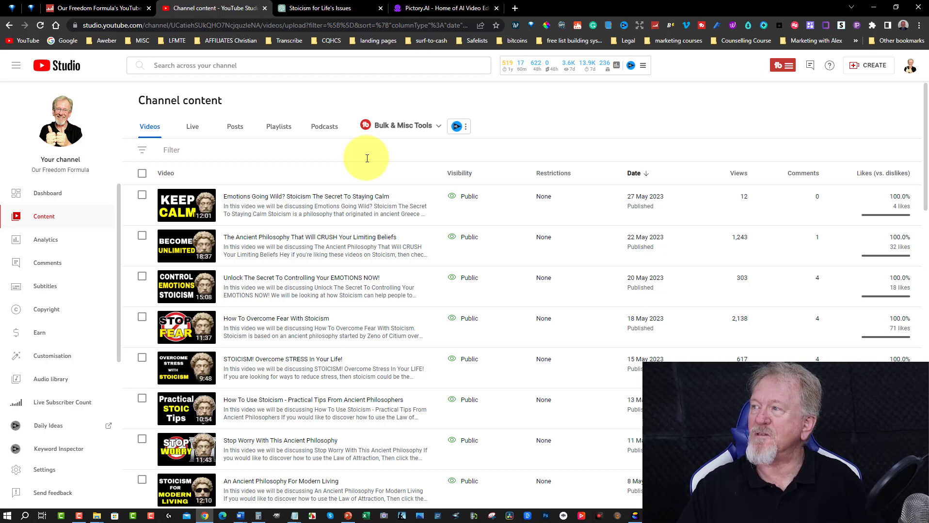
In the Pictory storyboard, preview the Epictetus title scene 13 and quote scene 14.
click(436, 10)
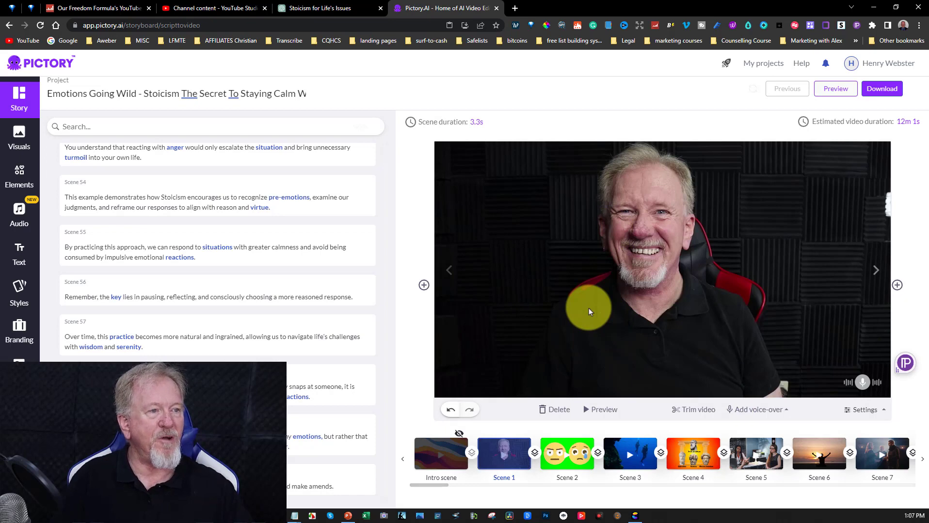
scroll(240, 276, up, 20)
scroll(243, 257, up, 20)
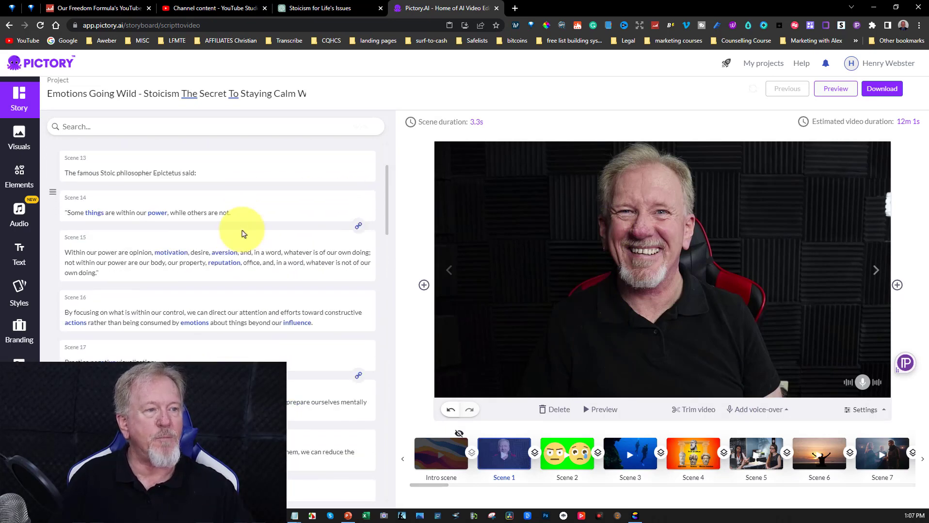
click(181, 176)
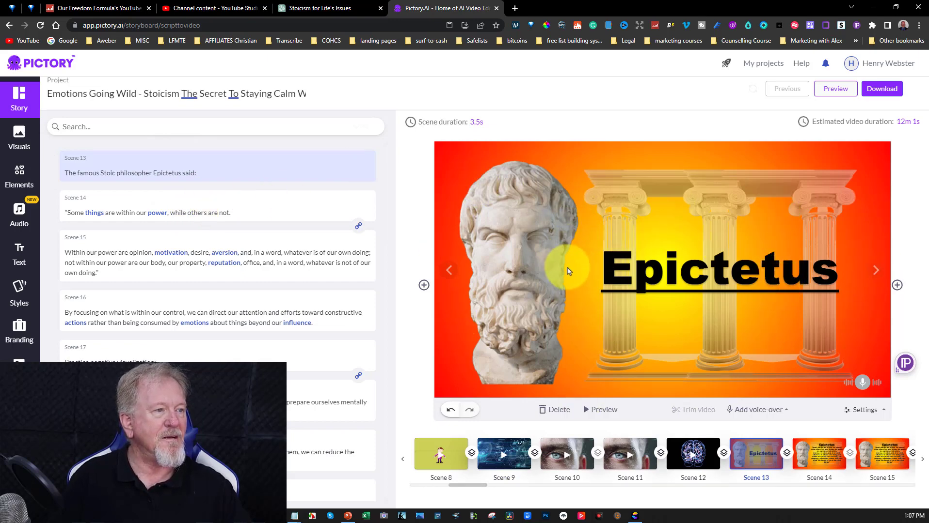
click(178, 210)
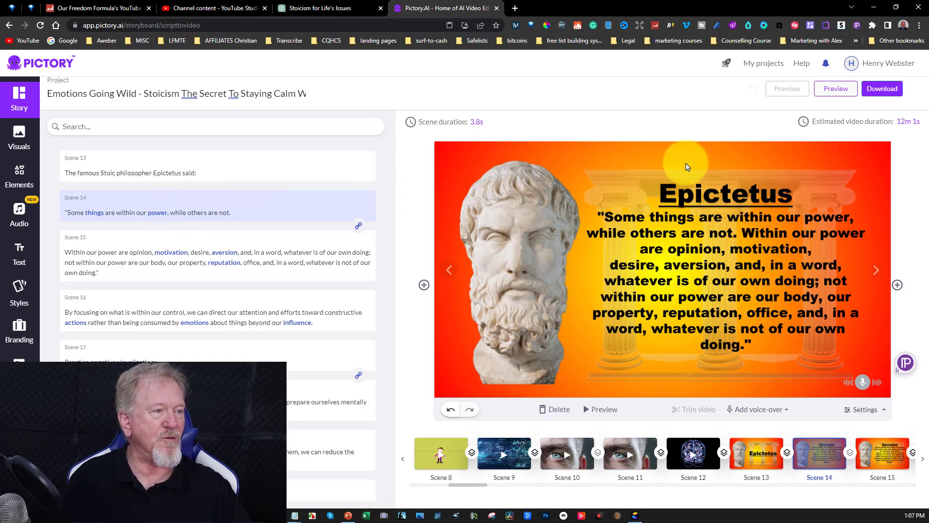
click(212, 175)
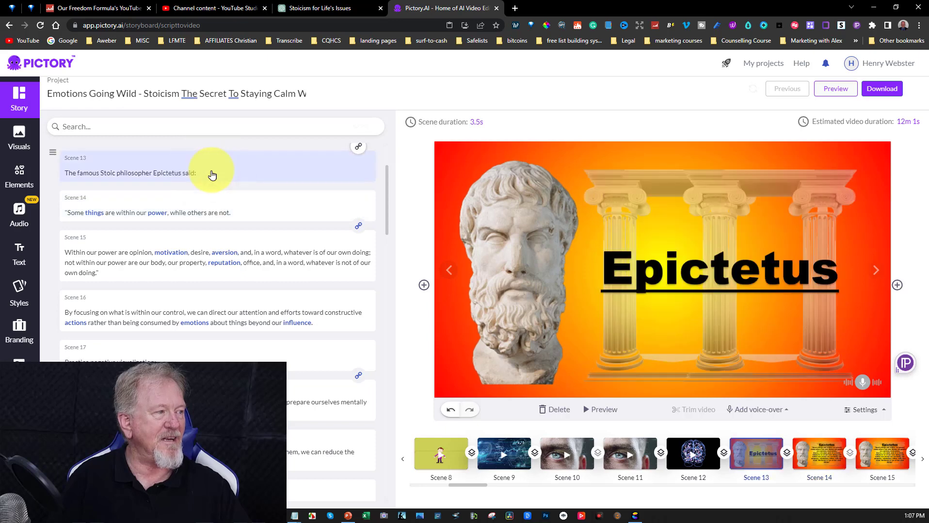
click(227, 214)
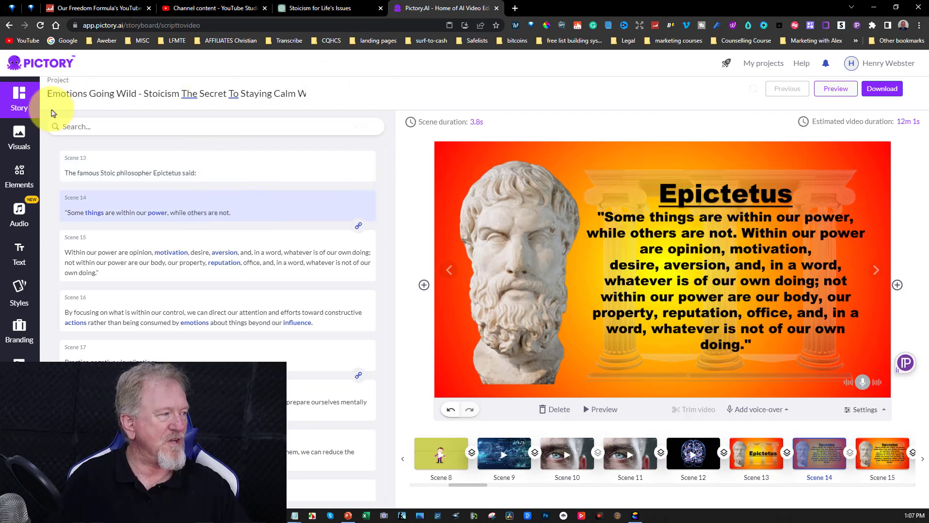
Check the Epictetus quote images under Visuals > My uploads, then preview scene 15.
click(19, 138)
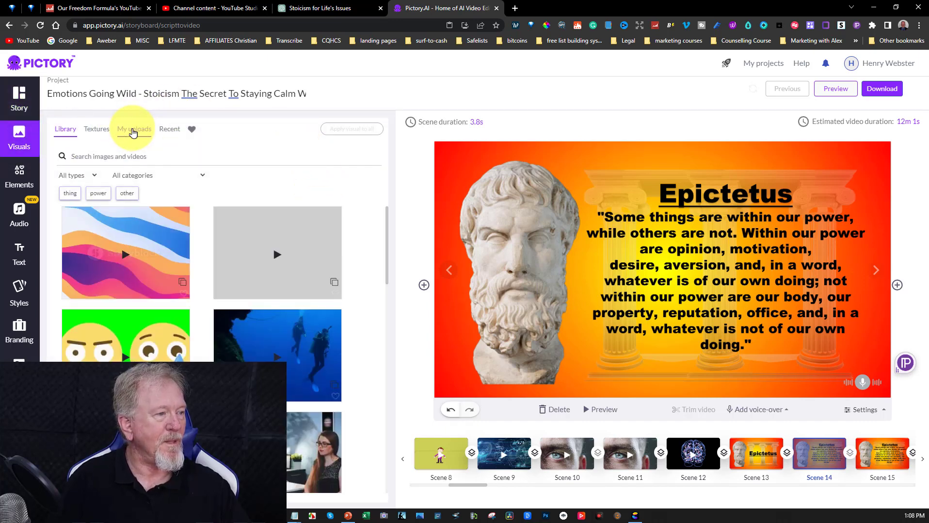
click(133, 131)
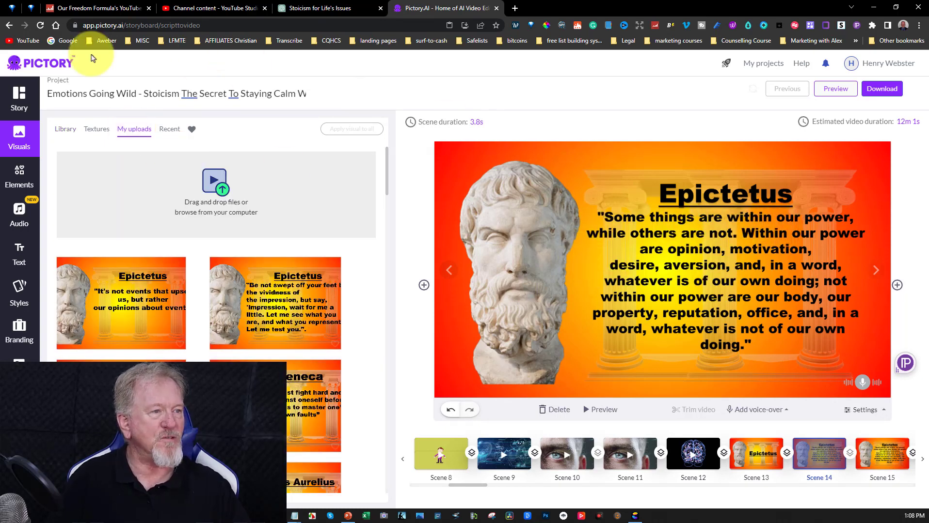
click(20, 97)
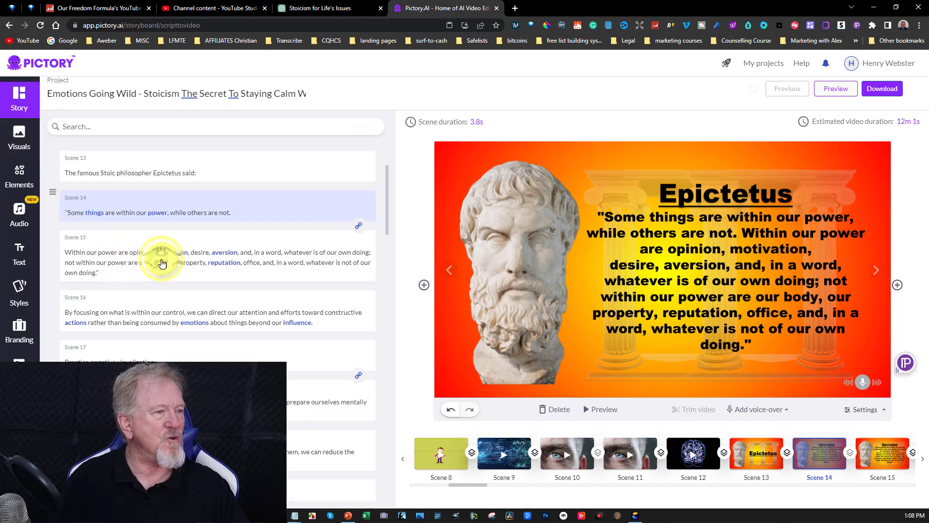
click(162, 263)
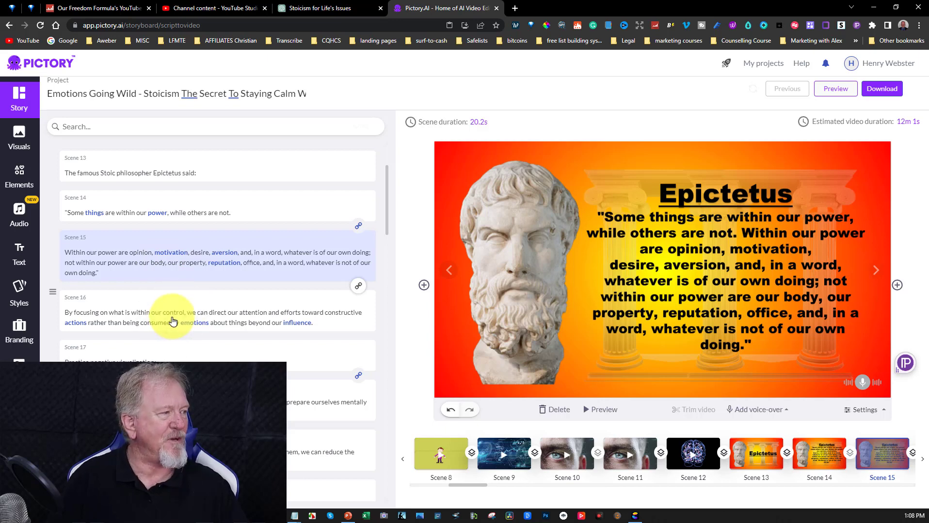
Preview scenes 16, 19, 20, 21, 23, 24 and 25, including the Seneca title and quote.
click(173, 321)
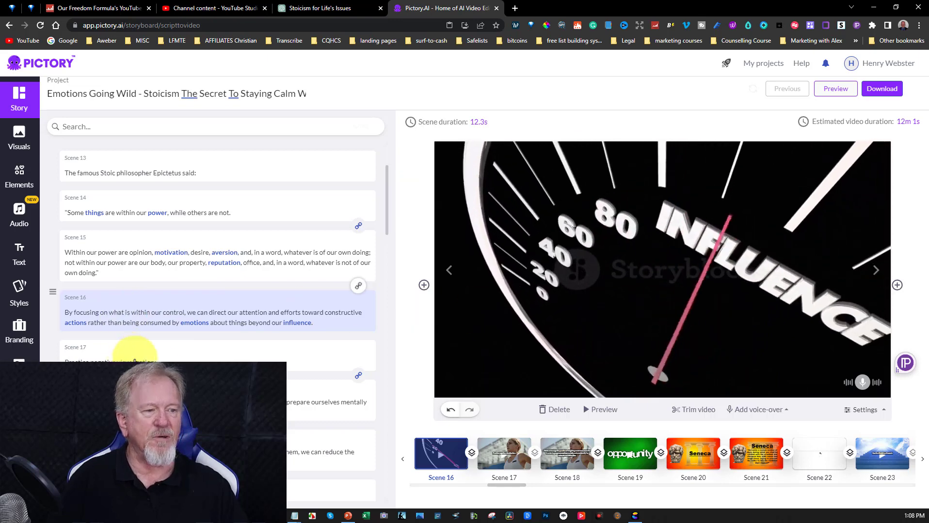
click(160, 450)
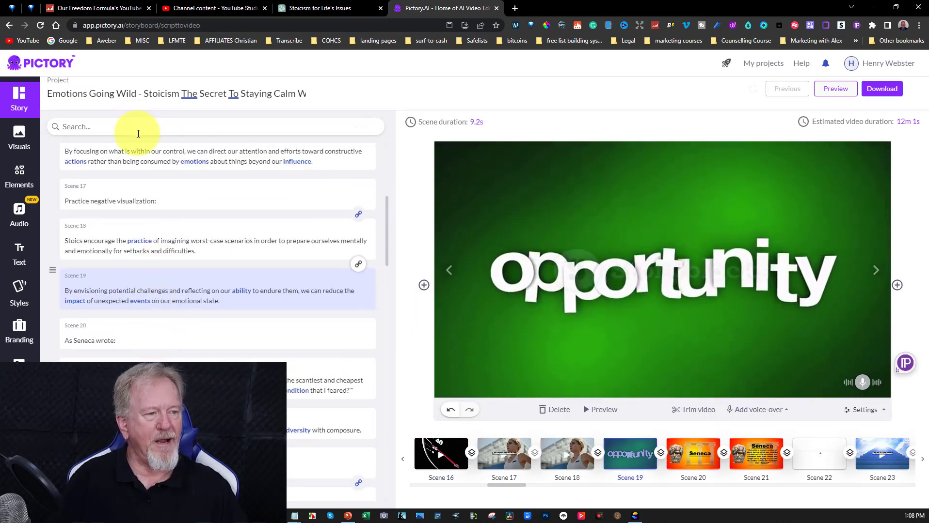
click(145, 345)
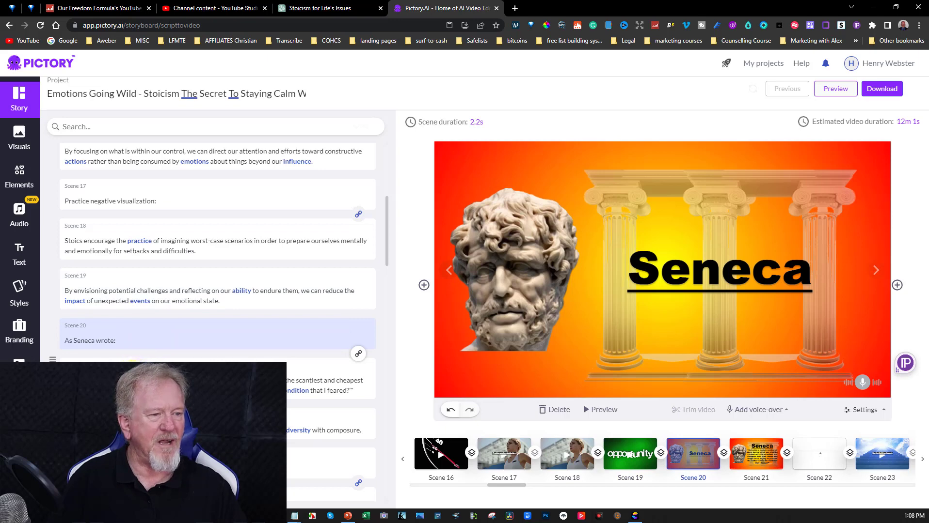
click(132, 361)
scroll(187, 338, down, 3)
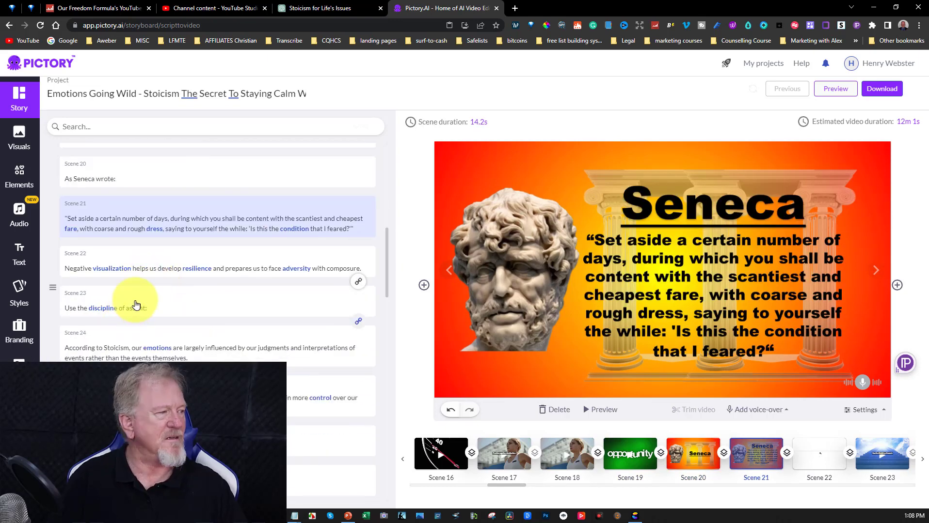
click(104, 310)
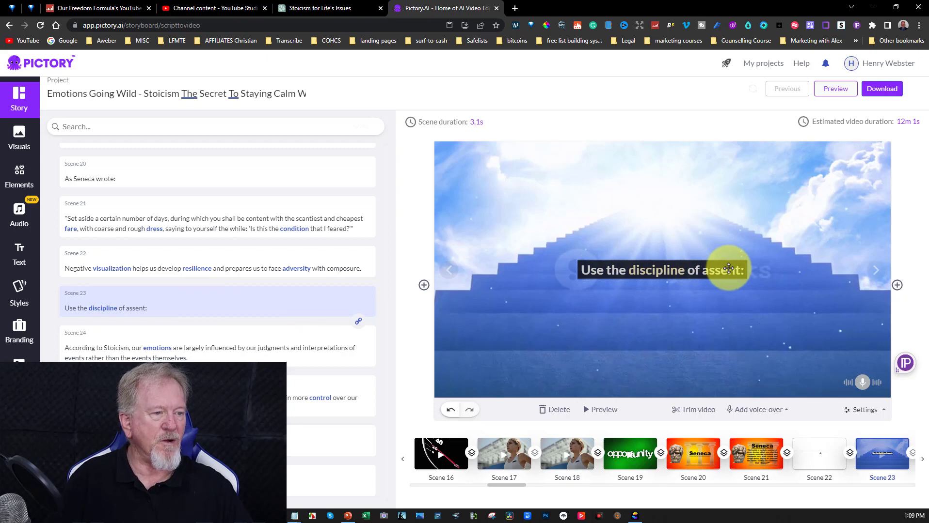
click(276, 343)
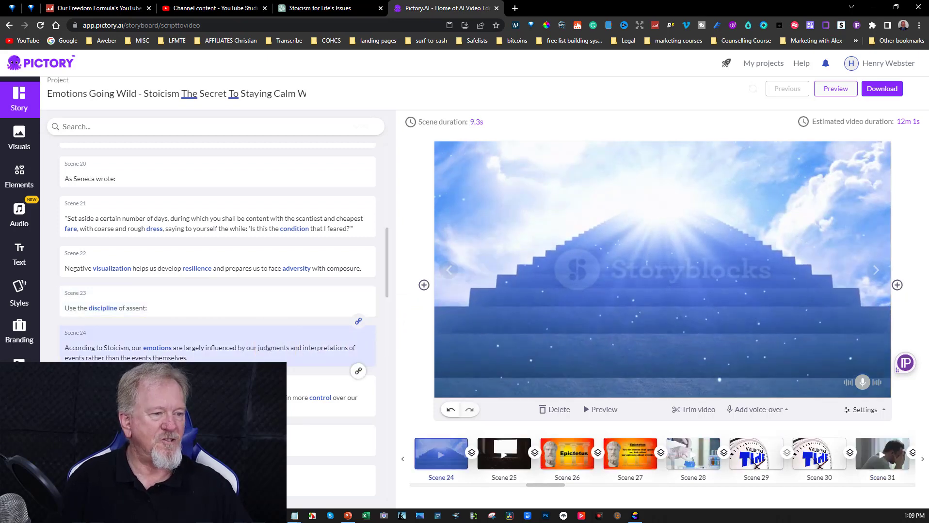
click(218, 395)
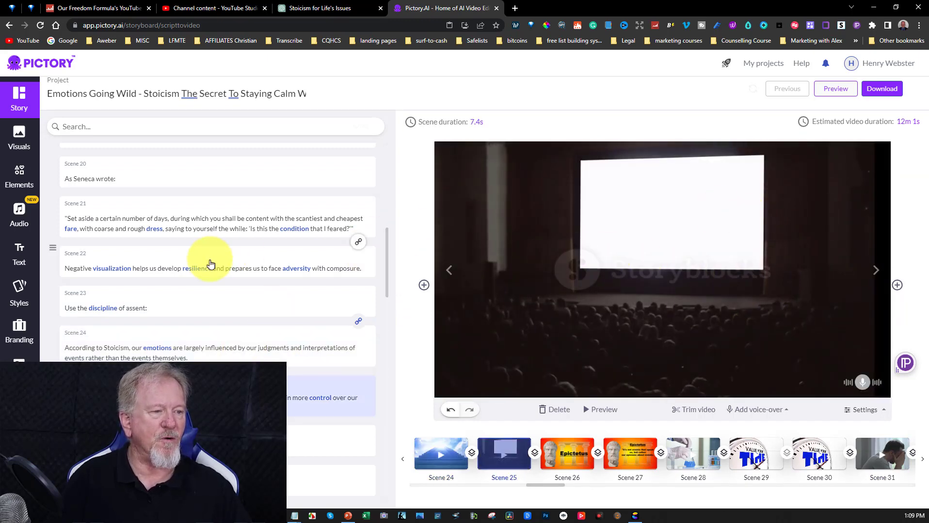
scroll(209, 264, down, 2)
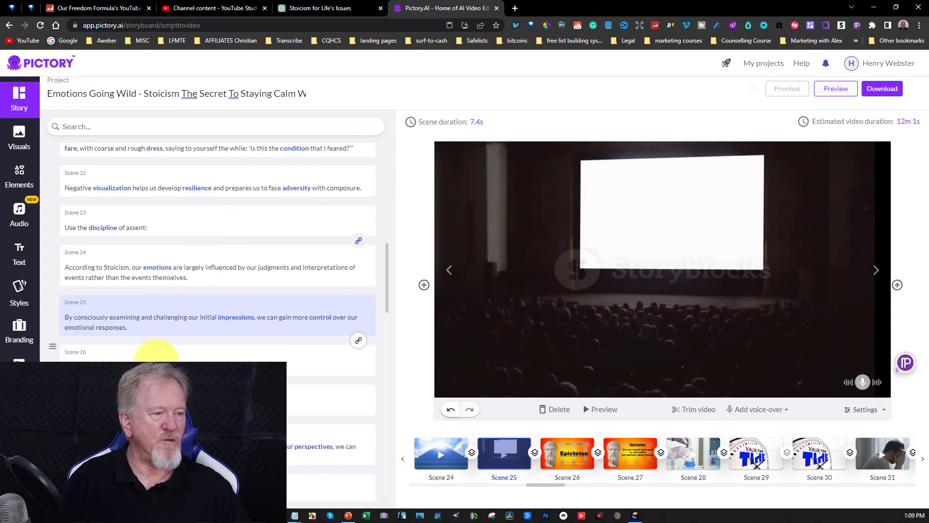